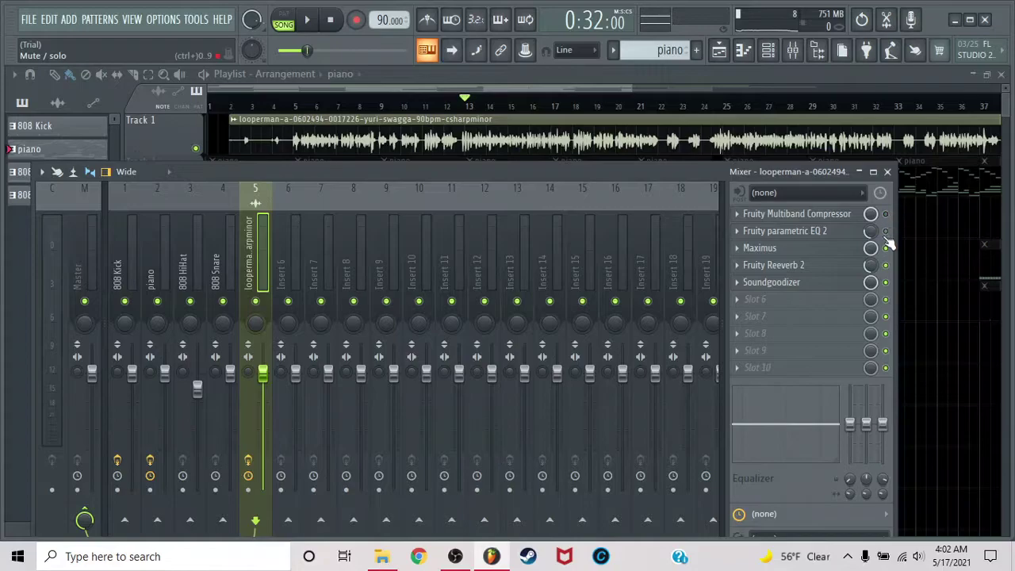
Play the soloed vocal on Track 1 from around bar 4 to hear it without effects, and stop playback.
left_click(286, 102)
key("space")
scroll(299, 101, "up", 3)
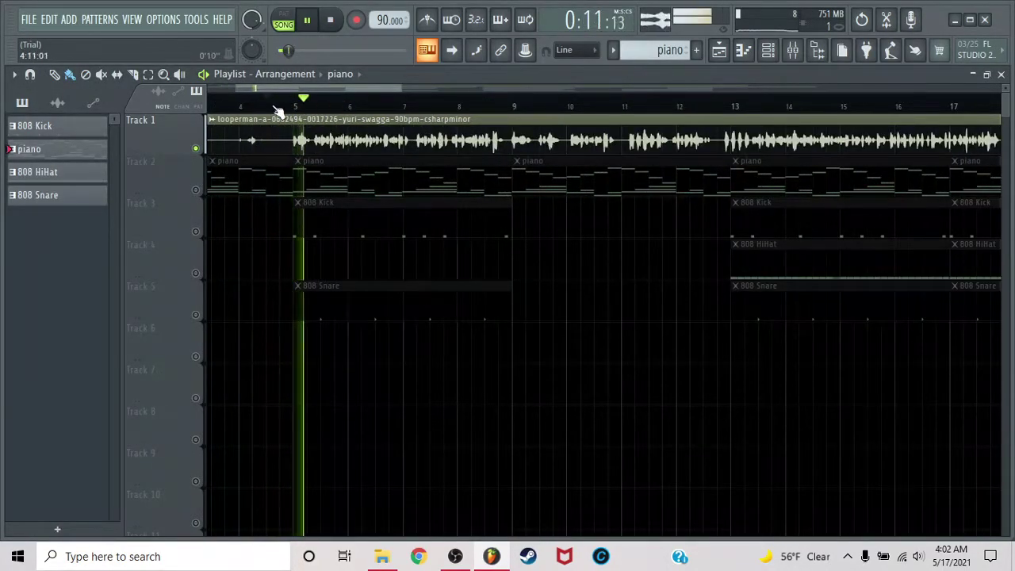
scroll(274, 108, "down", 3)
scroll(264, 107, "up", 2)
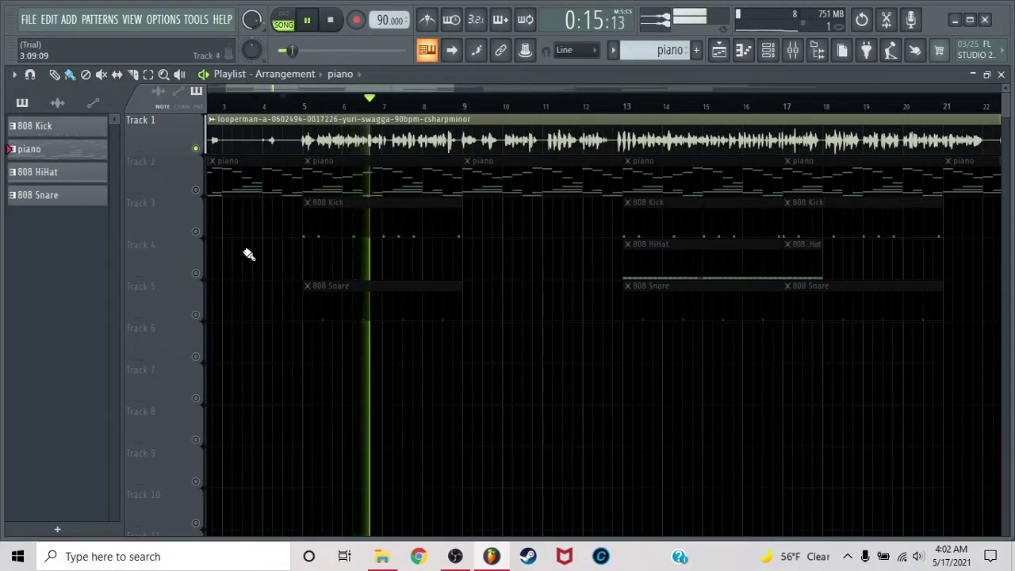
key("space")
Solo the piano track, play it while viewing its notes in the piano roll, and show the piano insert's effects in the mixer.
right_click(195, 189)
key("space")
double_click(317, 178)
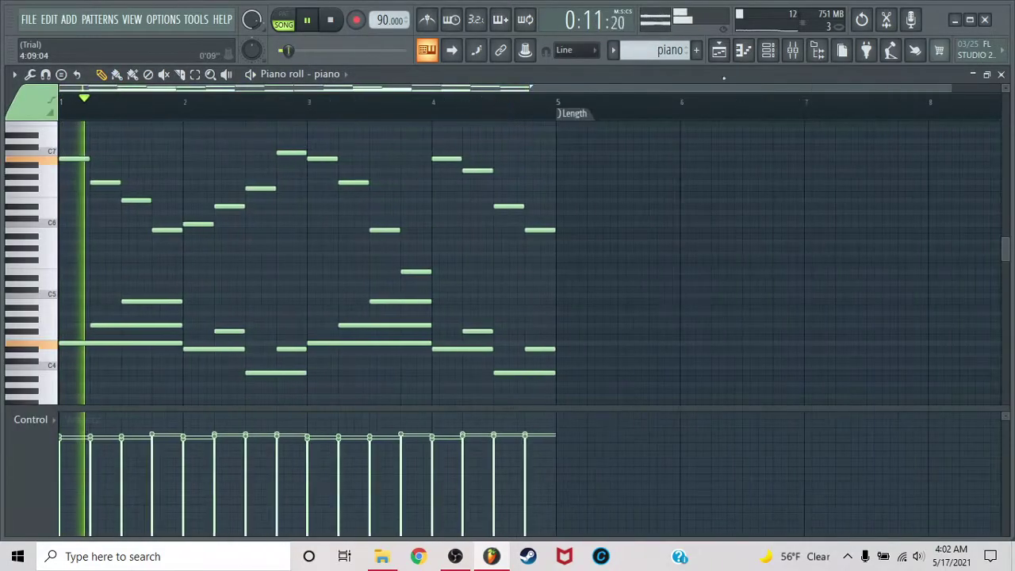
left_click(793, 50)
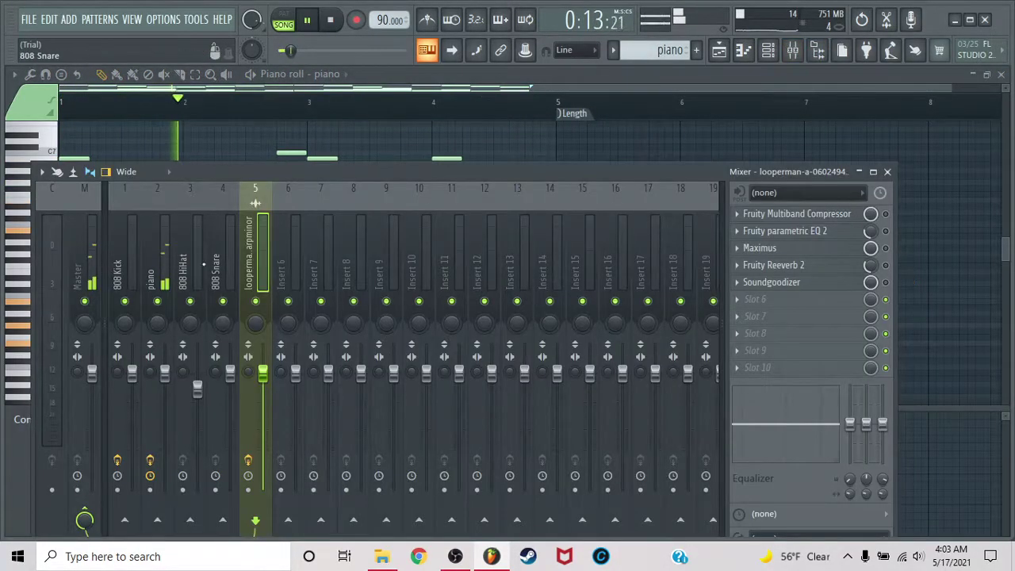
left_click(158, 254)
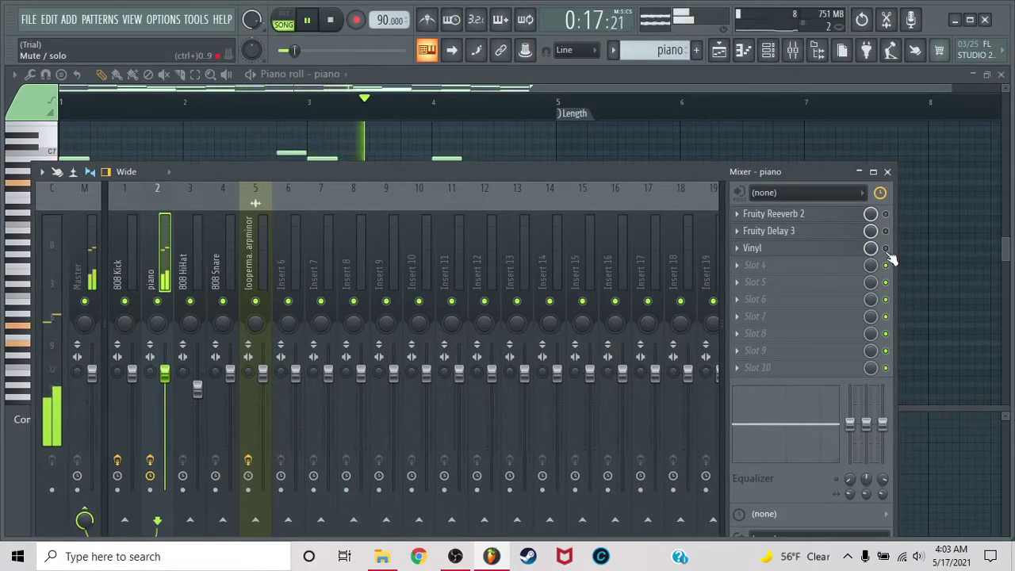
Turn the effects on the looperman vocal insert back on and return to the playlist.
left_click(256, 237)
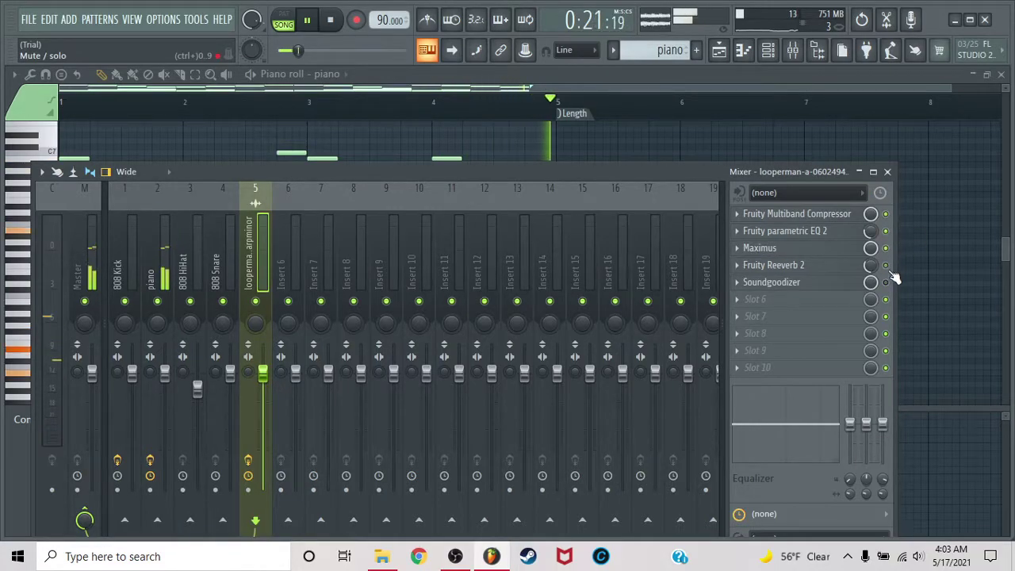
left_click(888, 172)
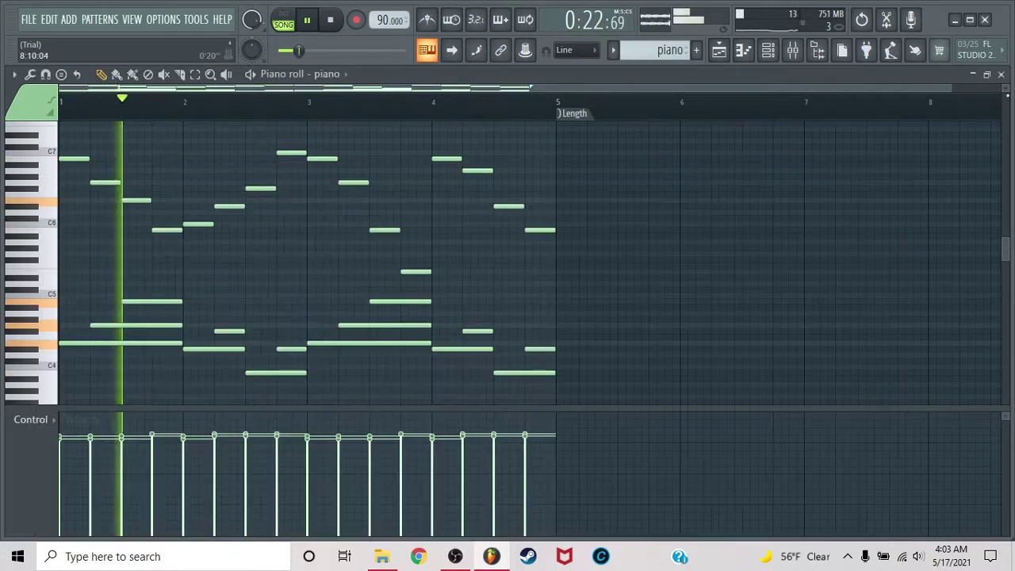
left_click(1001, 75)
Solo the vocal on Track 1 and play it with its effects from around bar 5.
key("space")
right_click(195, 148)
key("space")
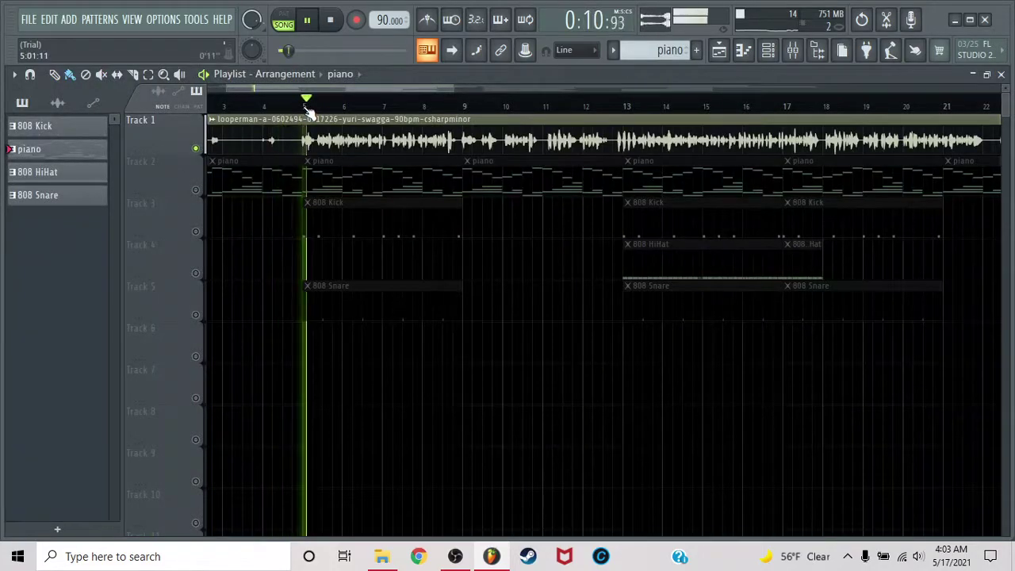
left_click_drag(313, 88, 227, 104)
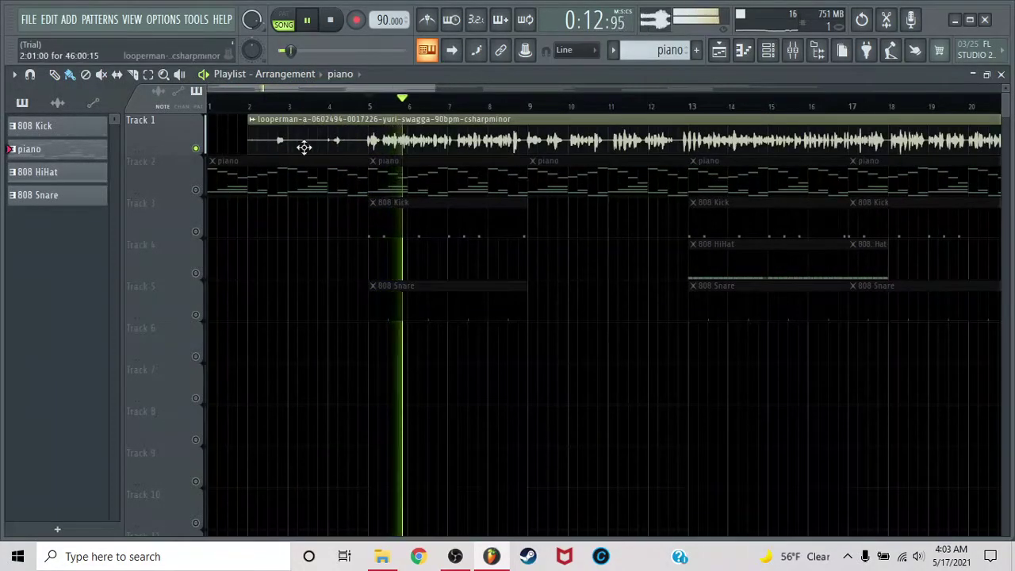
Solo the 808 Kick track, play it while viewing its notes, and examine the kick insert's effects in the mixer.
right_click(196, 231)
key("space")
double_click(399, 225)
scroll(426, 112, "down", 3)
key("space")
key("F9")
left_click(118, 234)
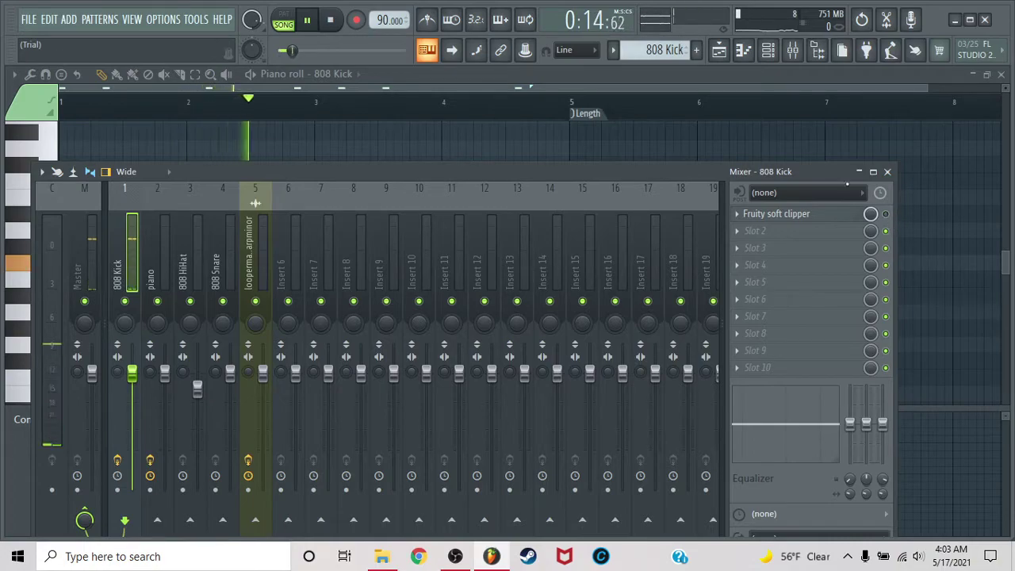
left_click(889, 172)
left_click(1002, 75)
Solo the 808 Snare track and play it while viewing its notes in the piano roll.
key("space")
right_click(198, 315)
key("space")
double_click(377, 296)
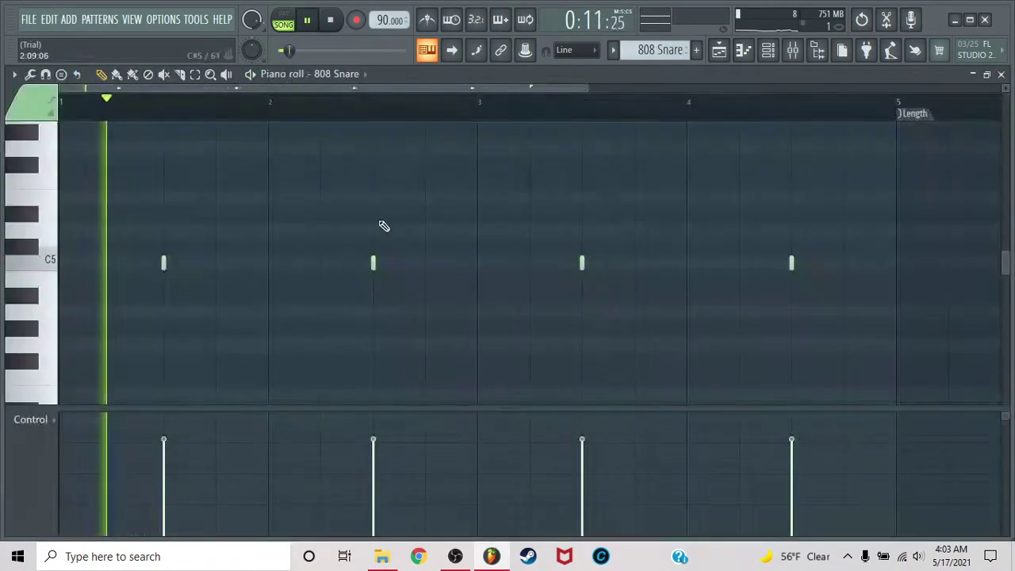
left_click(1001, 74)
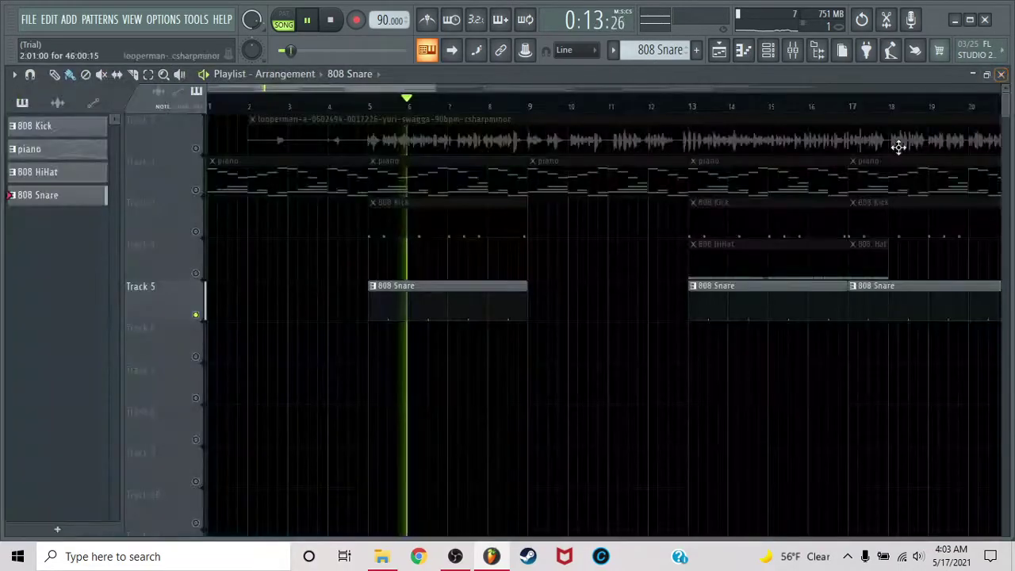
Open the 808 HiHat clip in the piano roll and play it on its own in pattern mode.
double_click(790, 261)
key("space")
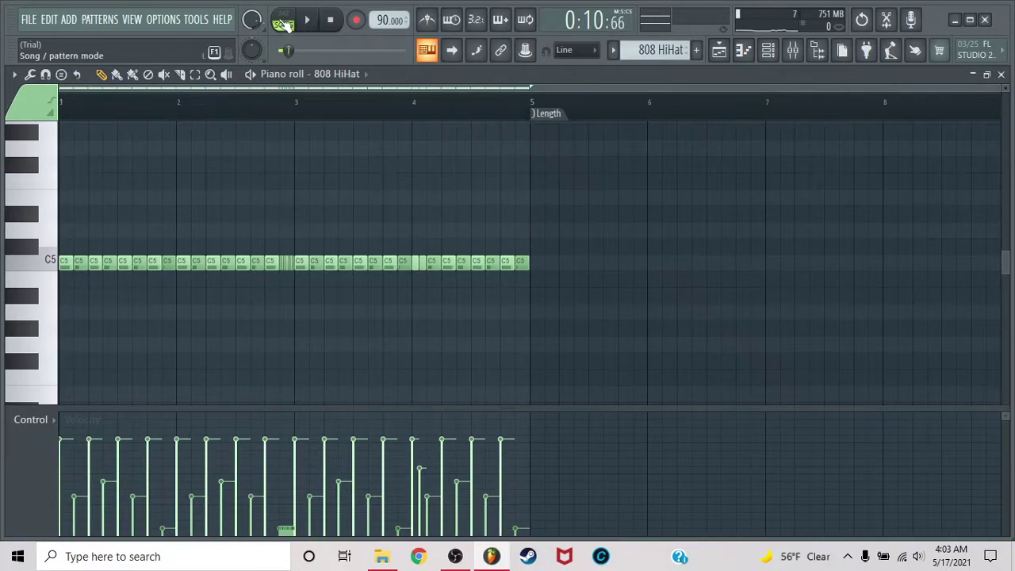
left_click(283, 24)
key("space")
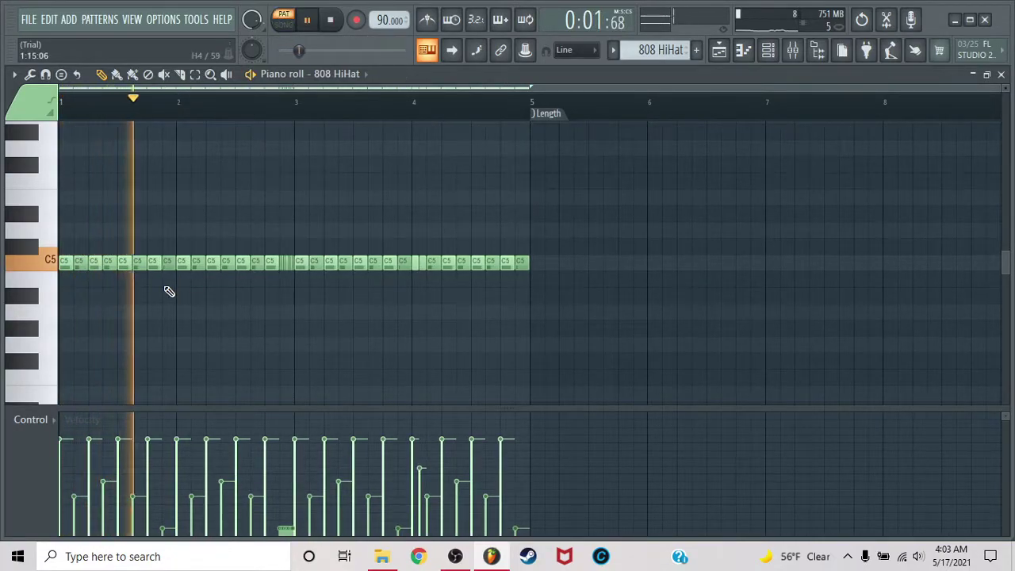
Raise the velocity of the quiet last hi-hat notes in bars 1, 3 and 4 of the pattern.
key("space")
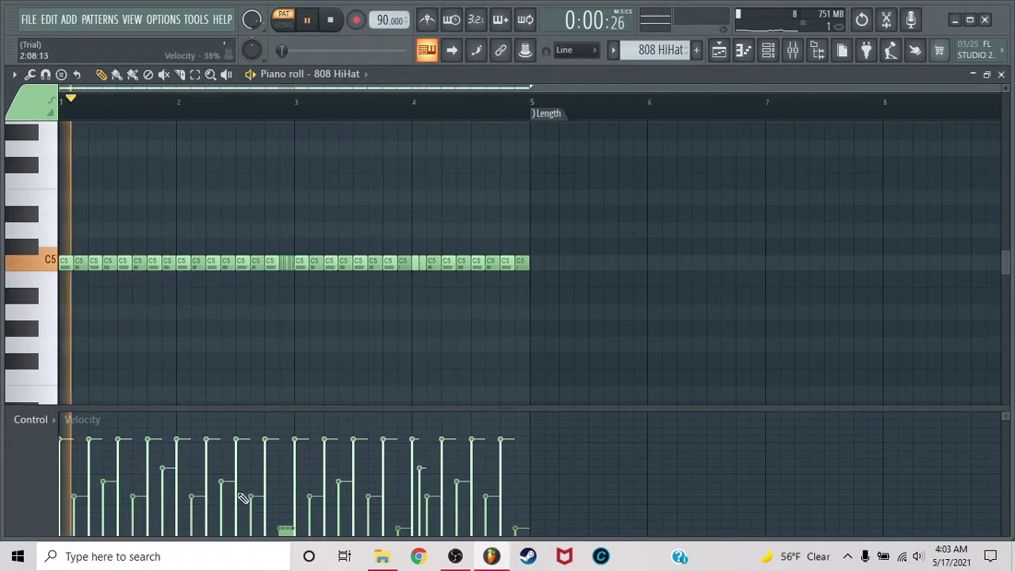
left_click(399, 468)
left_click(517, 464)
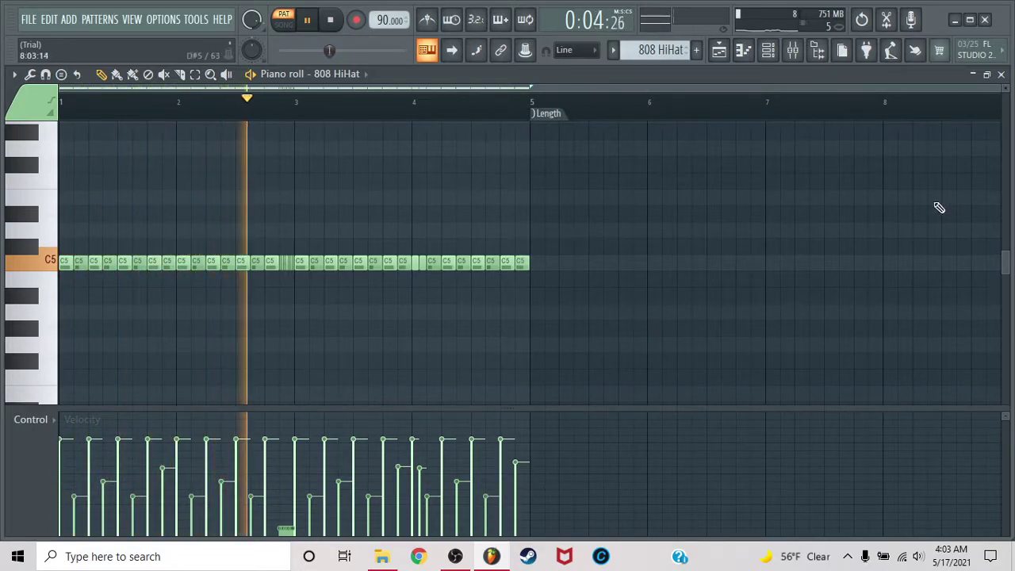
Return to the playlist in song mode with all tracks unmuted and play the full arrangement from just before bar 5.
key("F5")
key("space")
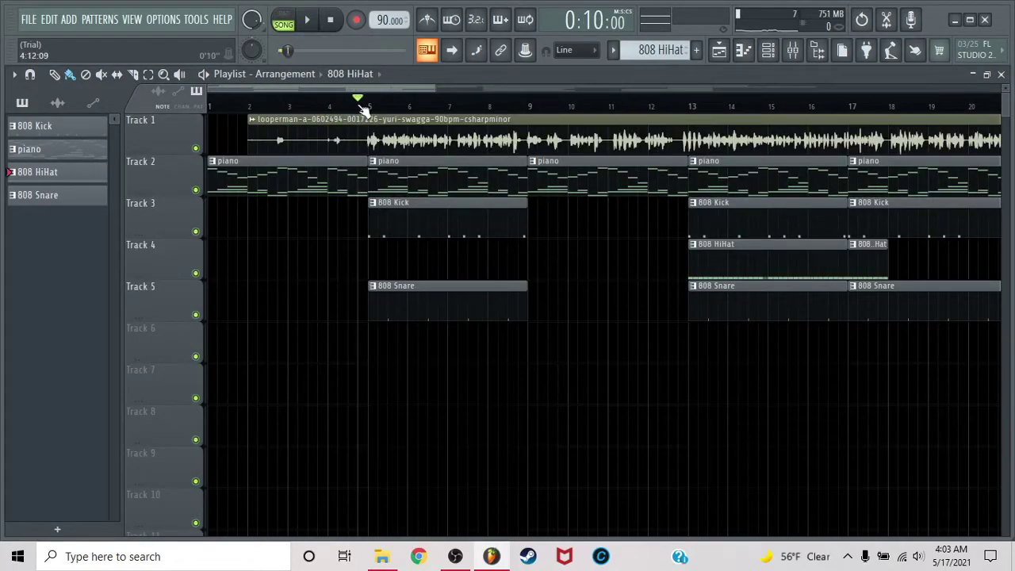
key("space")
scroll(361, 111, "down", 5)
scroll(239, 111, "up", 5)
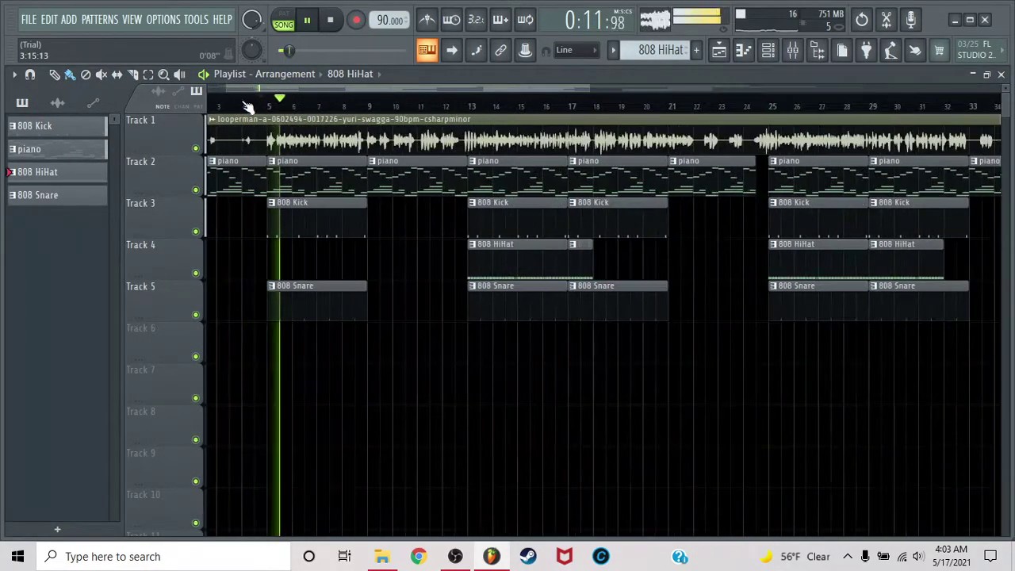
Add a Fruity parametric EQ 2 to slot 6 of the looperman vocal insert.
left_click(805, 48)
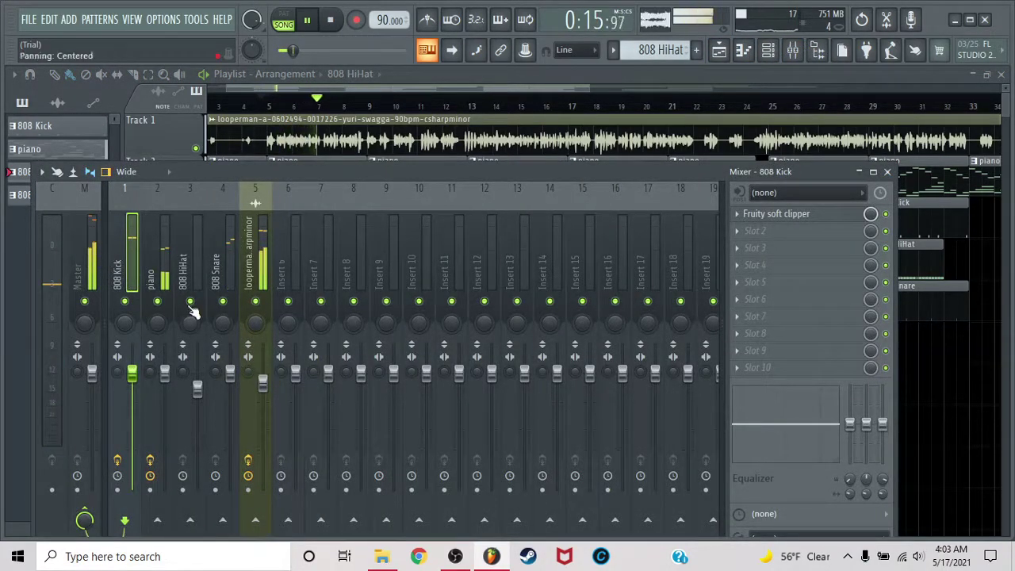
left_click(162, 254)
left_click(256, 254)
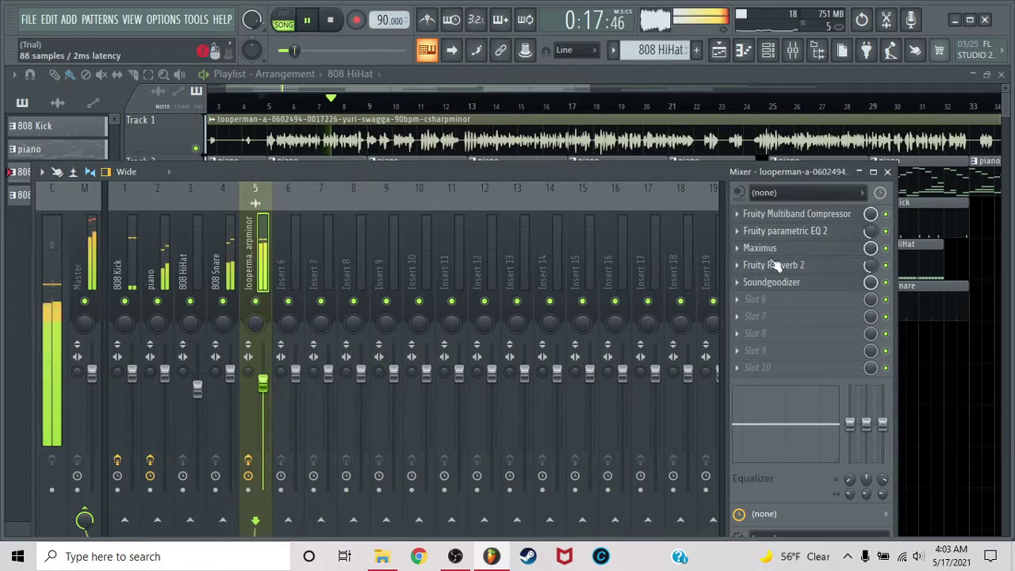
left_click(761, 306)
left_click(544, 104)
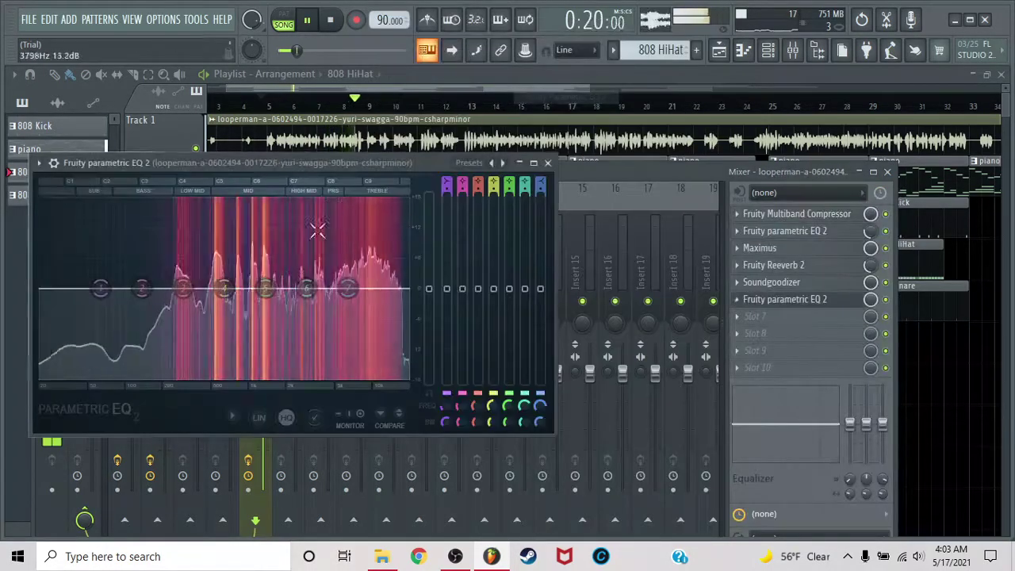
Cut the lows and slightly boost band 4 in the new parametric EQ, and lower the insert equalizer's 90 Hz band to -18.0.
left_click_drag(350, 291, 229, 281)
left_click_drag(141, 288, 78, 350)
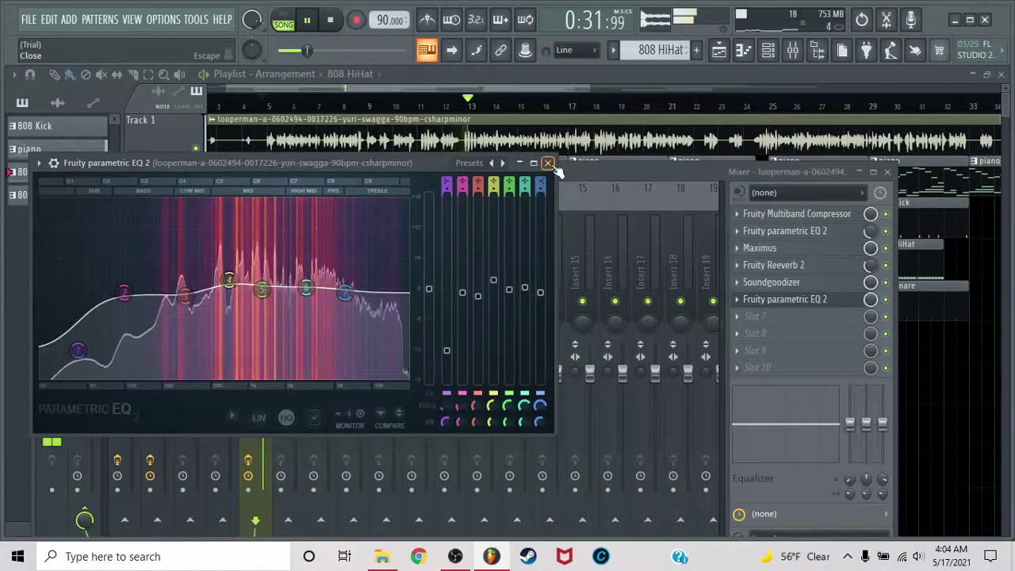
left_click(855, 428)
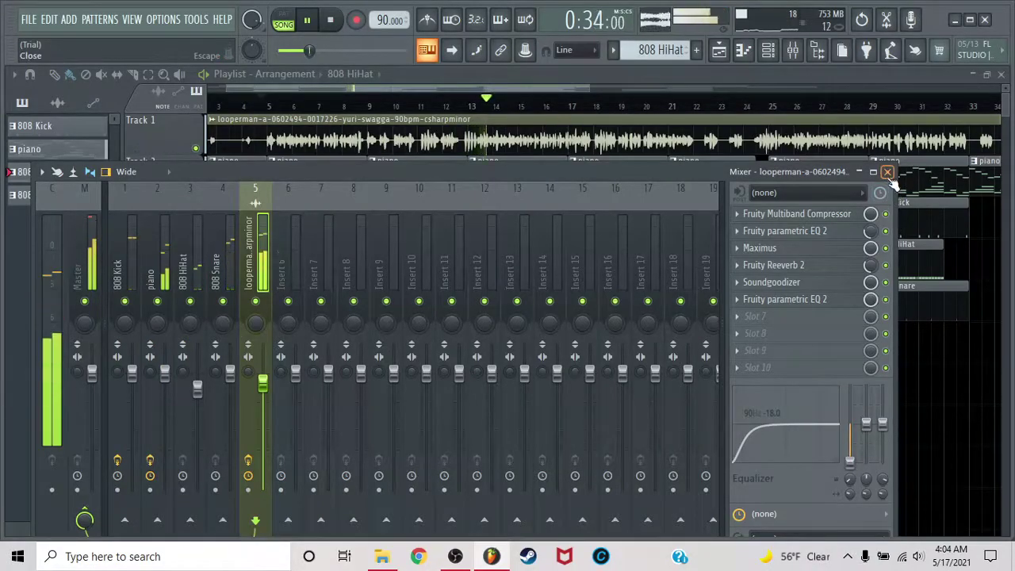
Reset the vocal insert's volume and lower it slightly, raise its 90 Hz equalizer band to -10.1, and close the mixer.
right_click(266, 386)
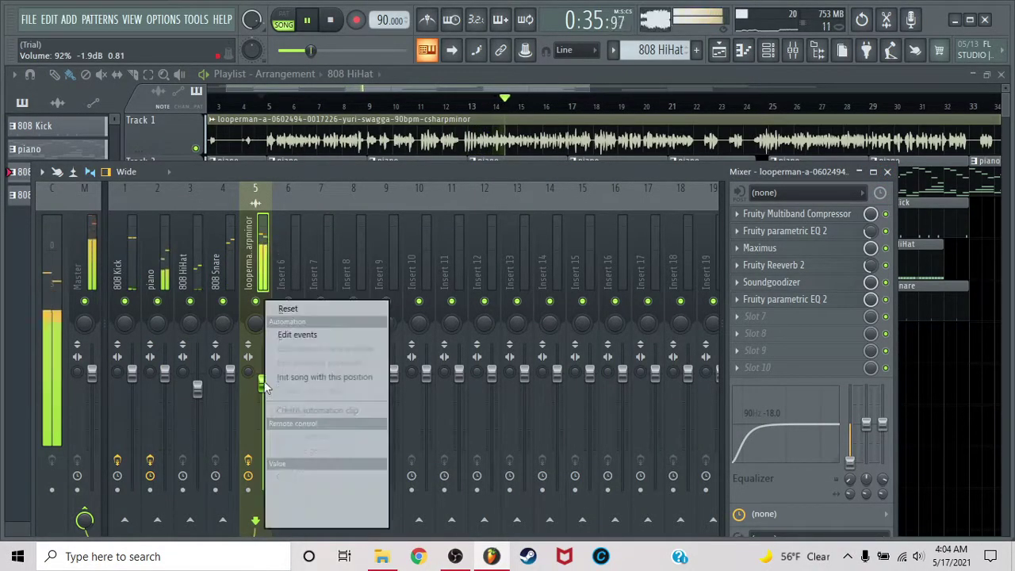
left_click(286, 308)
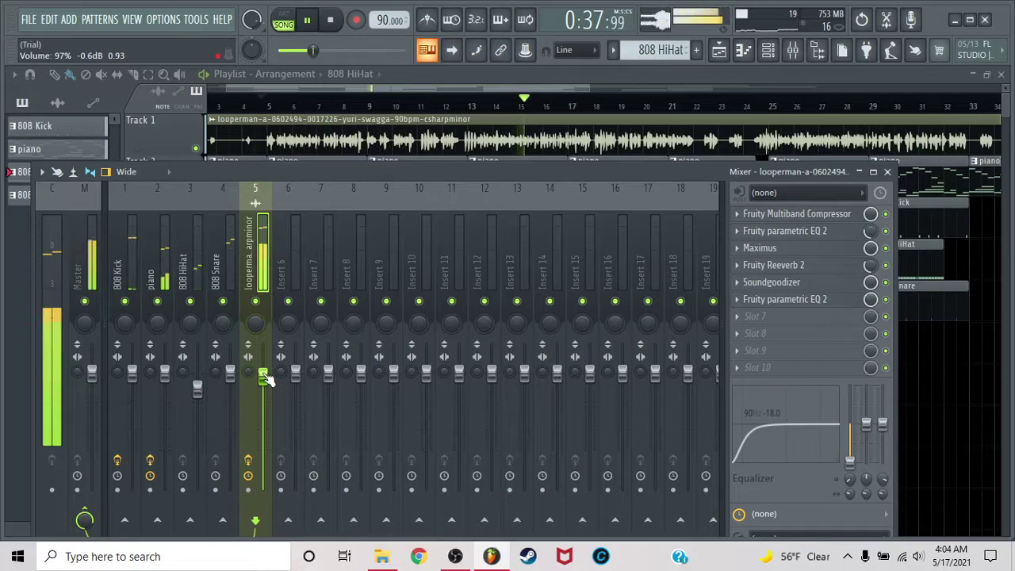
right_click(267, 379)
left_click(286, 309)
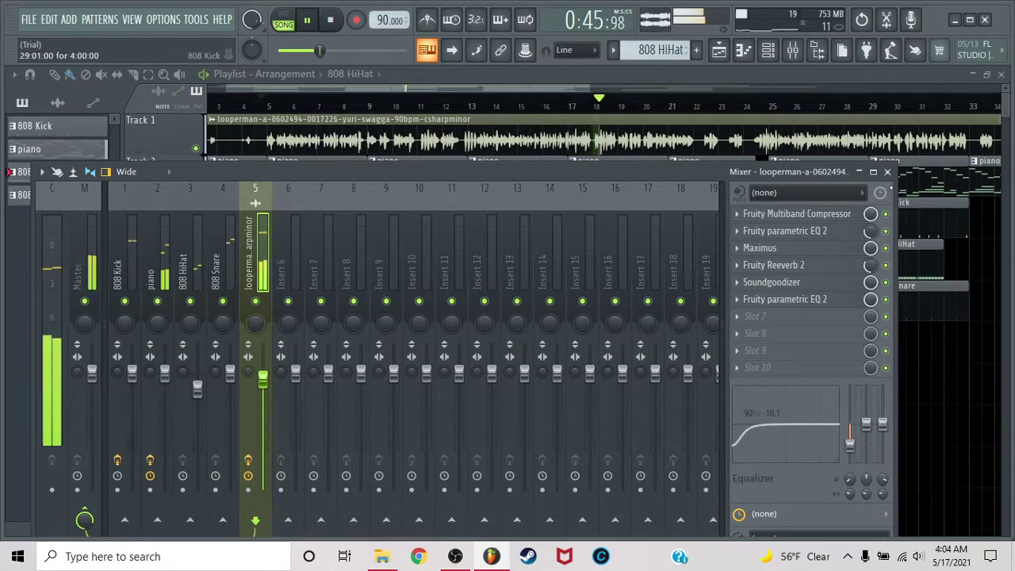
key("F9")
Place a one-bar 808 HiHat clip at bar 20 on Track 4.
scroll(659, 103, "up", 6)
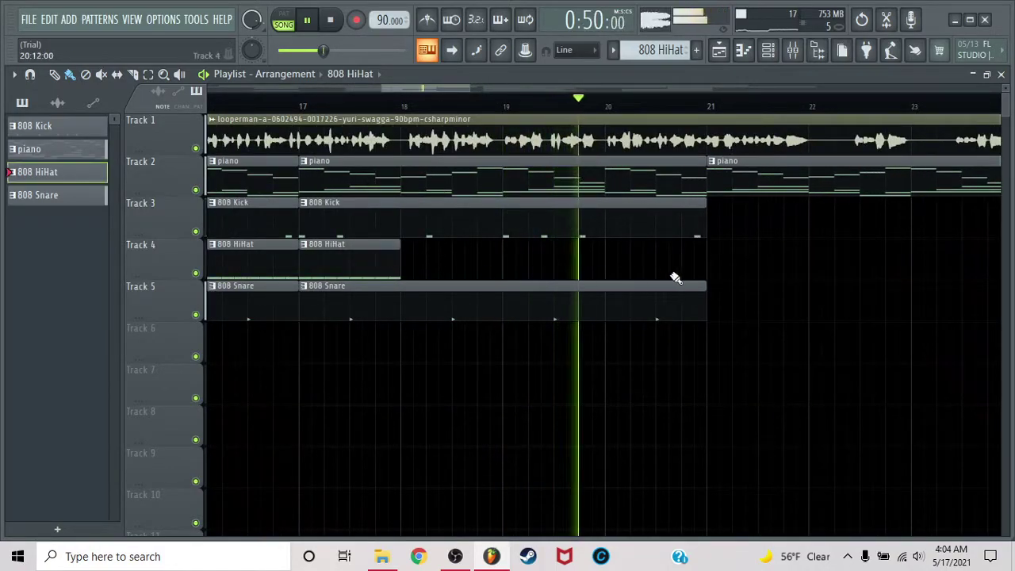
left_click(608, 263)
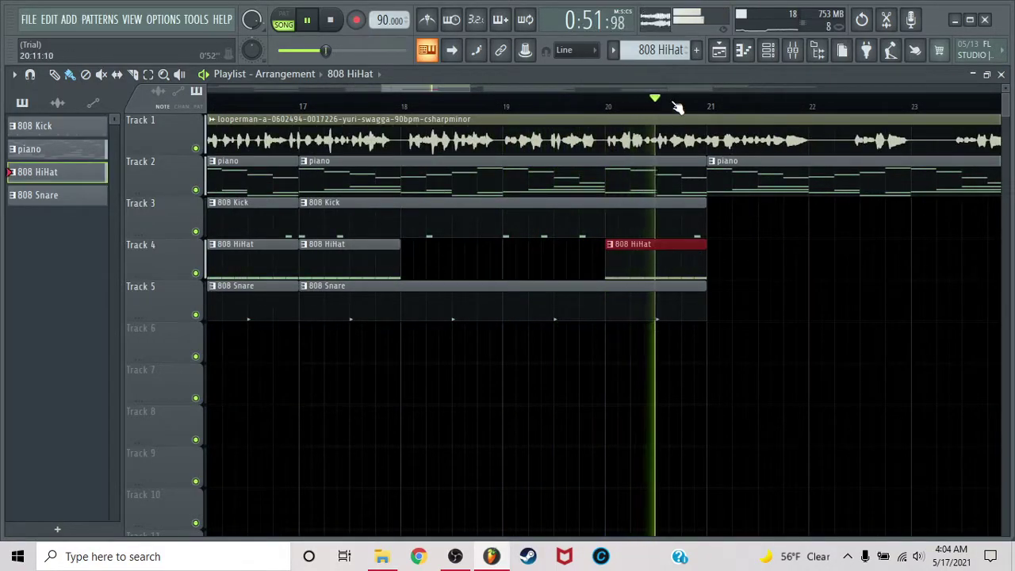
scroll(675, 105, "down", 6)
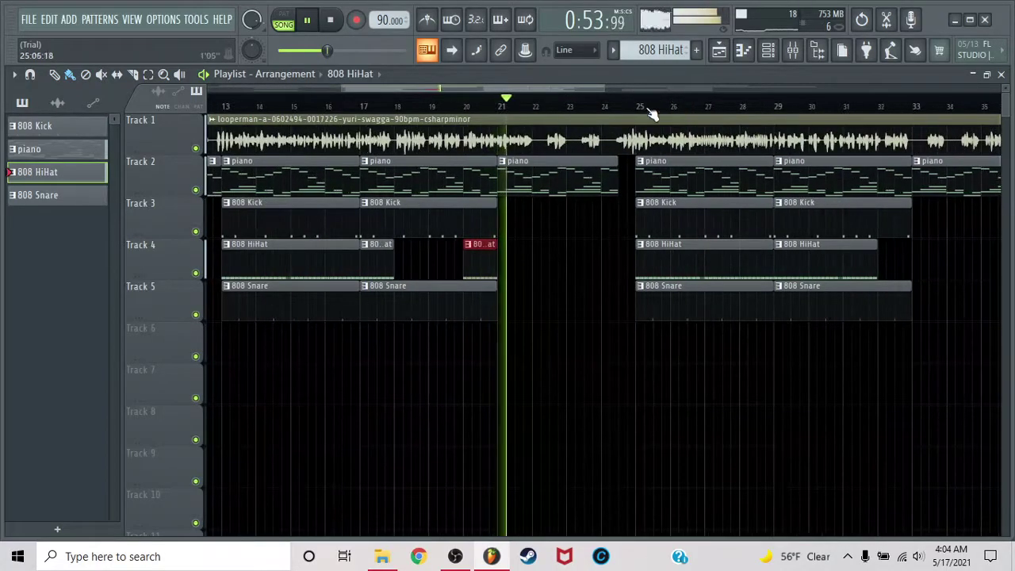
scroll(513, 107, "up", 3)
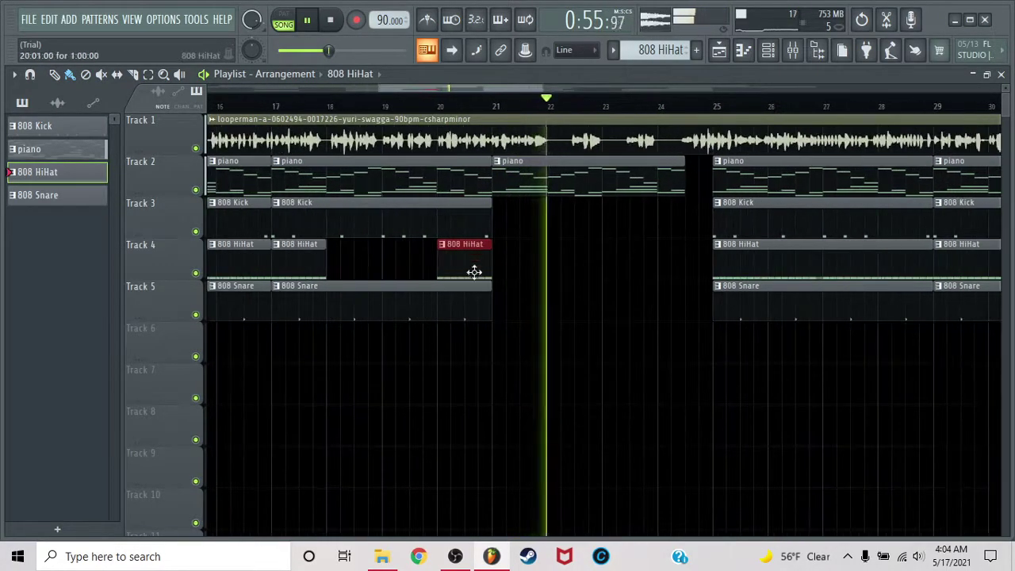
Extend the beat through bar 21 with one-bar 808 Kick, 808 HiHat and 808 Snare clips on Tracks 3, 4 and 5.
key("space")
left_click_drag(477, 204, 479, 356)
key("ctrl+b")
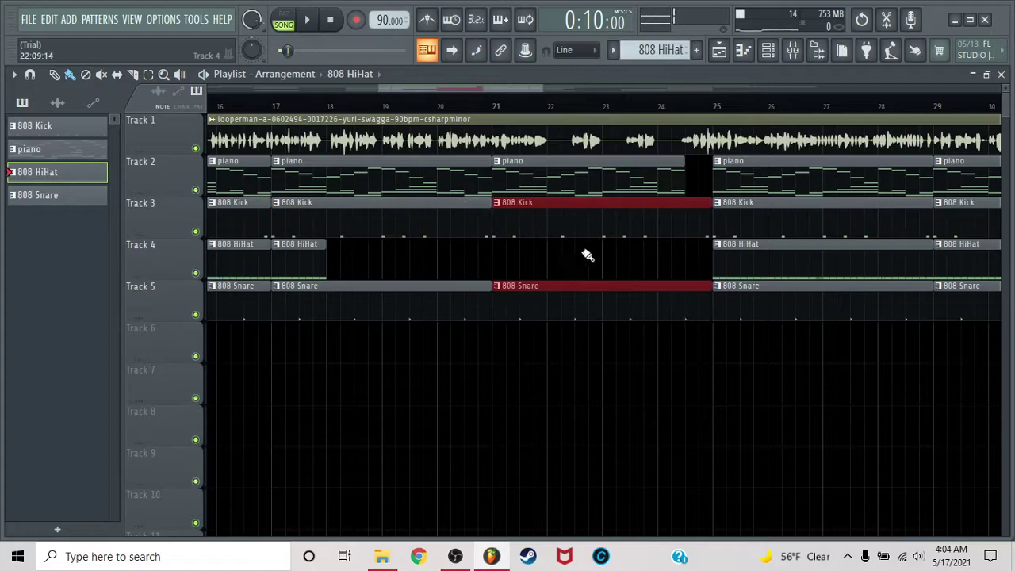
left_click_drag(609, 242, 544, 241)
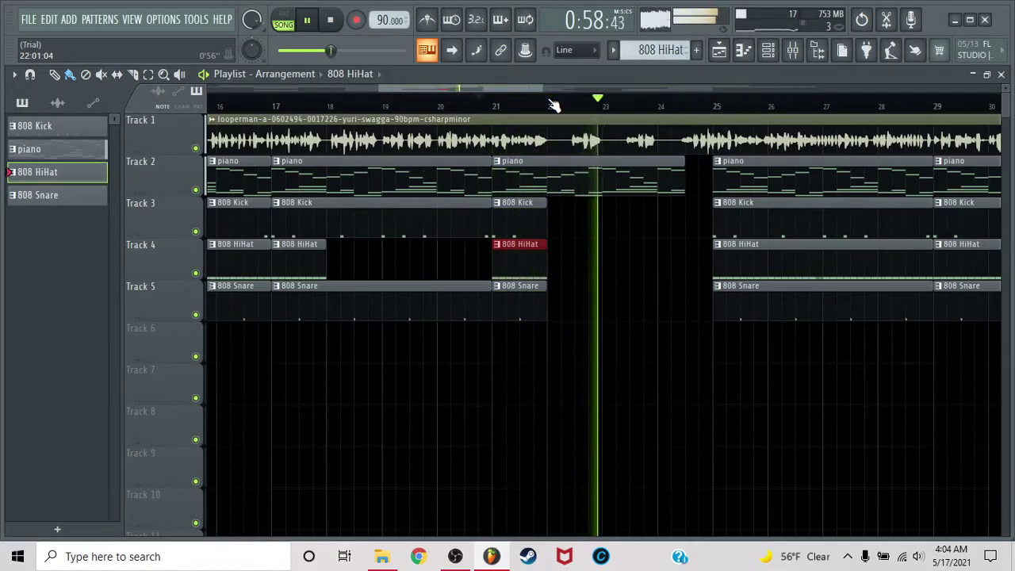
Select the piano pattern and check its channel in the channel rack during playback.
left_click(674, 168)
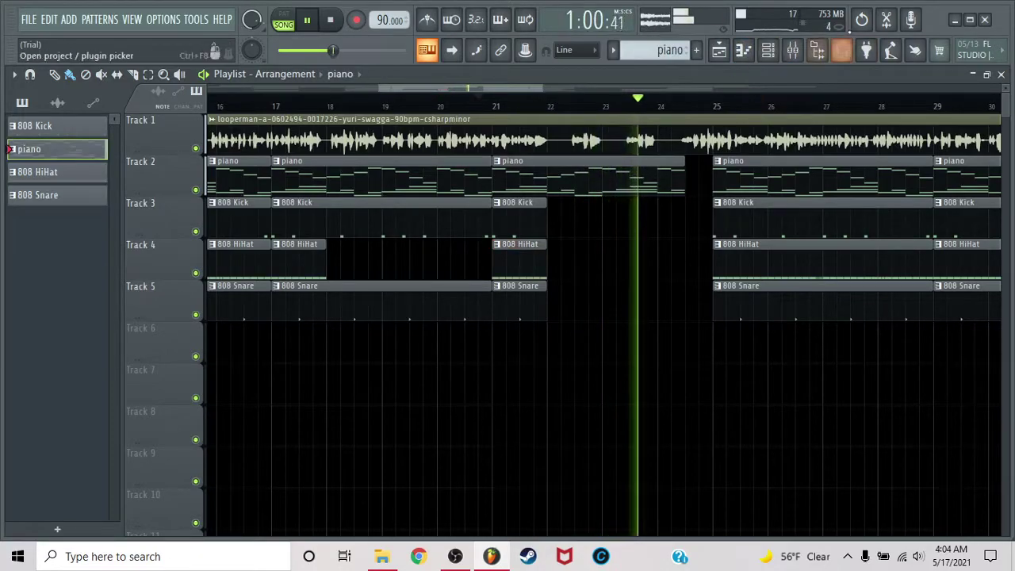
left_click(769, 50)
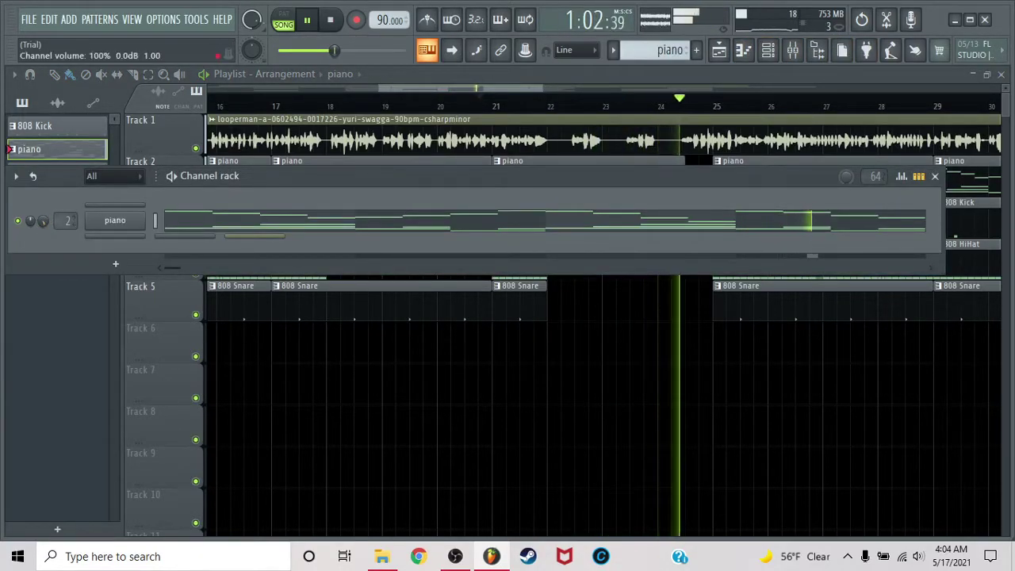
left_click(905, 159)
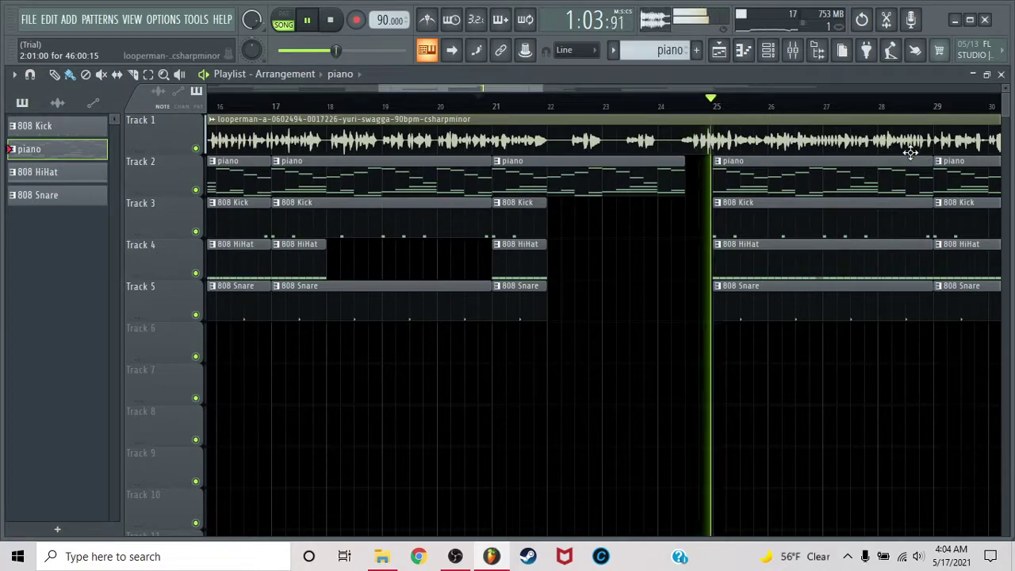
Review the vocal insert's effect chain in the mixer and the vocal clip's channel settings during playback.
left_click(793, 51)
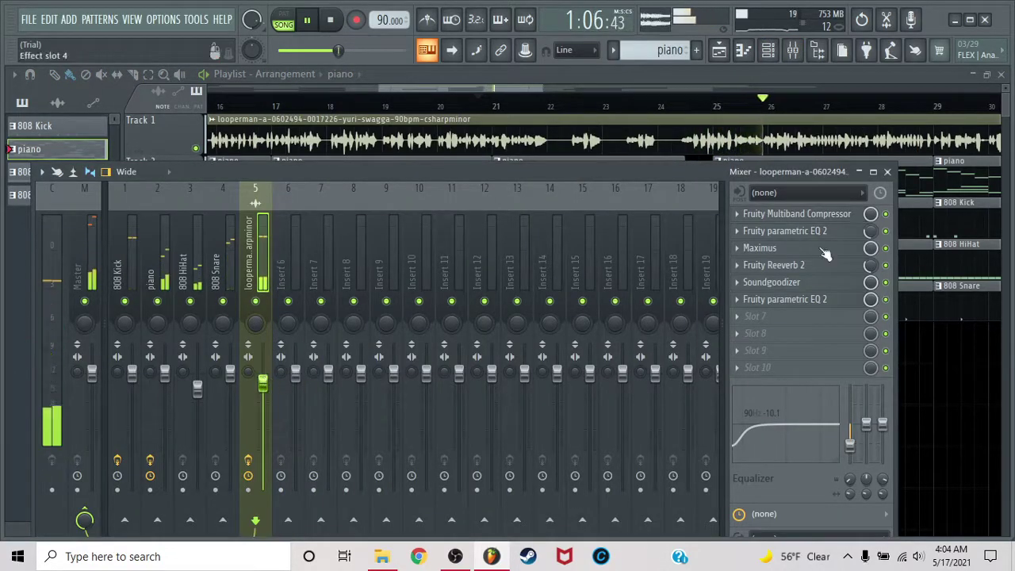
left_click(886, 173)
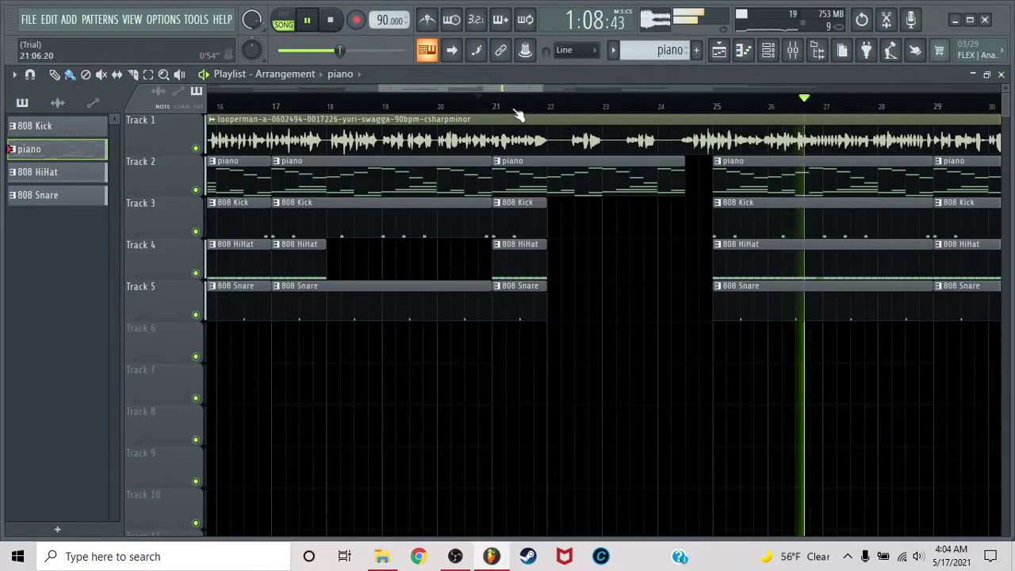
scroll(518, 114, "down", 3)
double_click(607, 136)
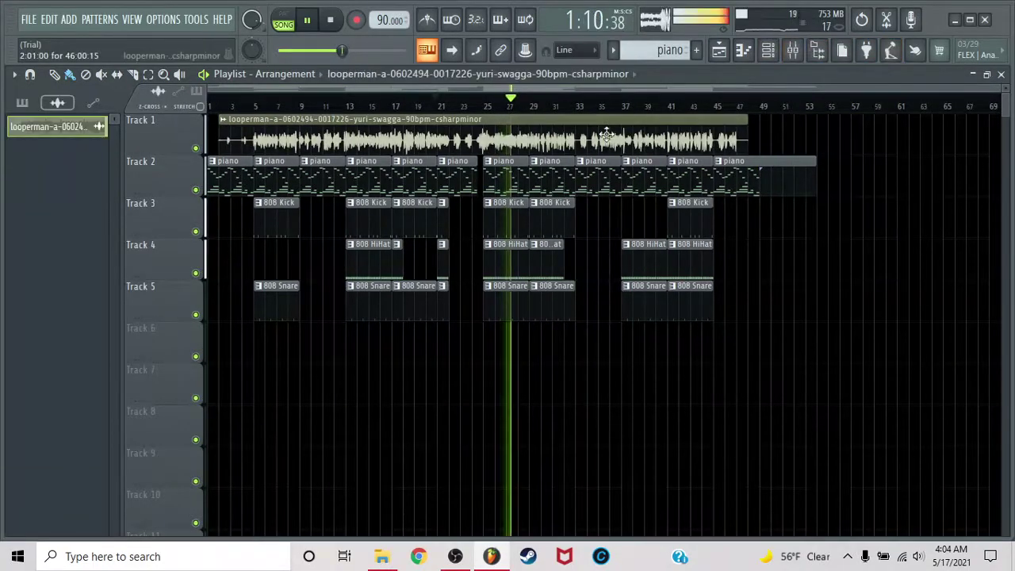
left_click(349, 381)
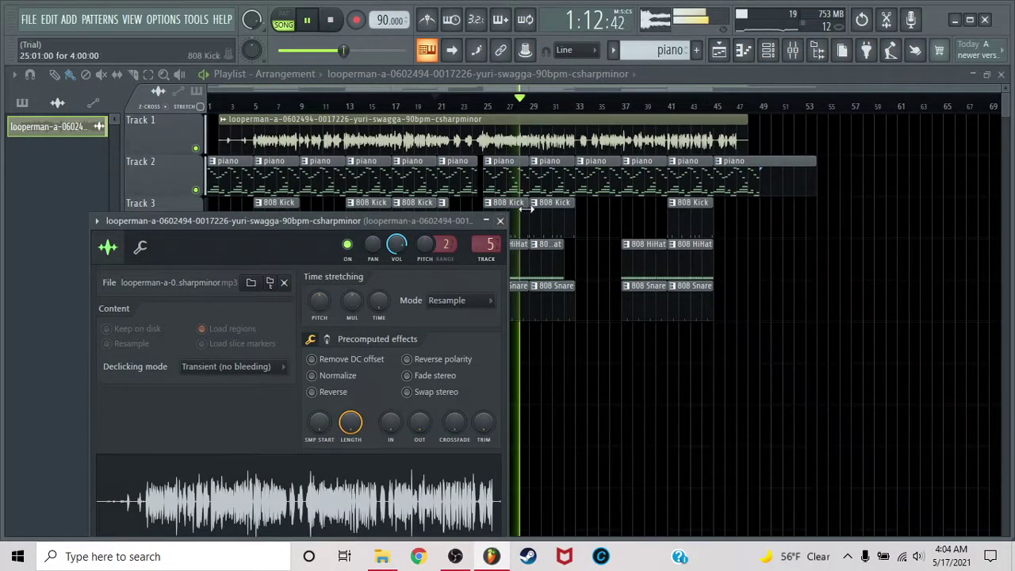
left_click(501, 221)
Reset the vocal insert's volume and lower its equalizer bands to -18.0 at 90 Hz, -1.2 at 1.5k and -2.8 at 8.0k.
left_click(791, 50)
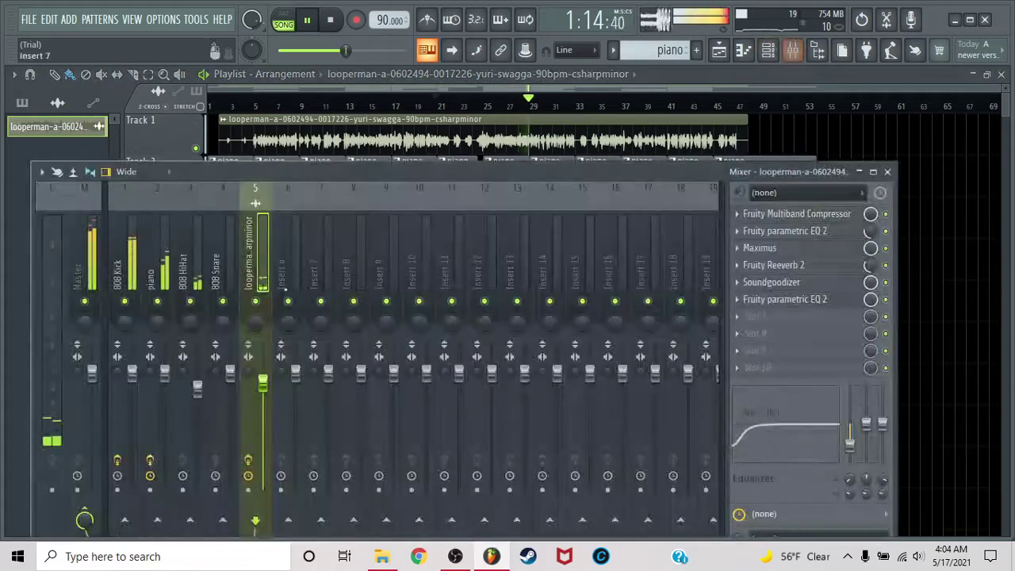
right_click(263, 384)
left_click(291, 309)
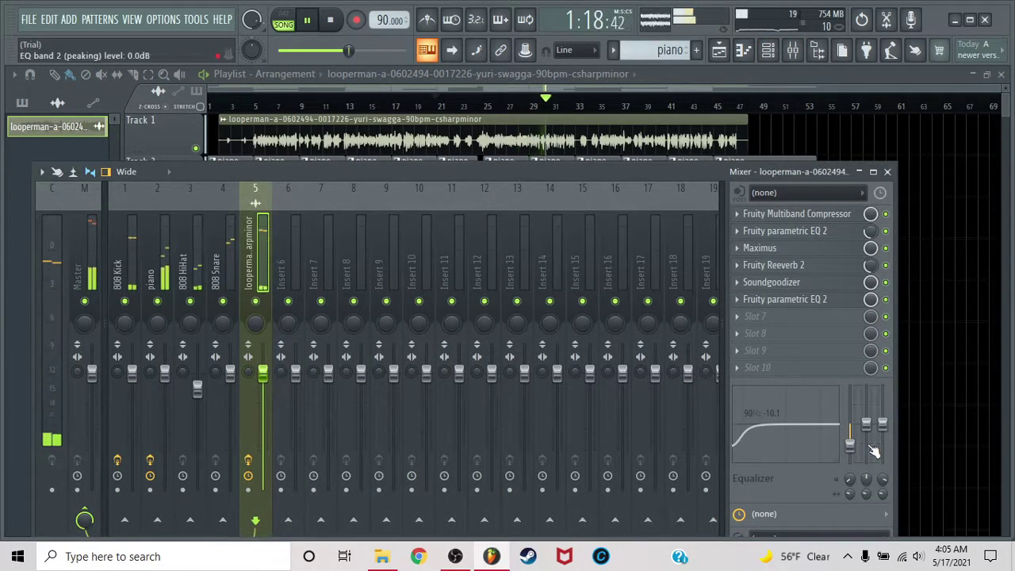
right_click(850, 442)
left_click(849, 443)
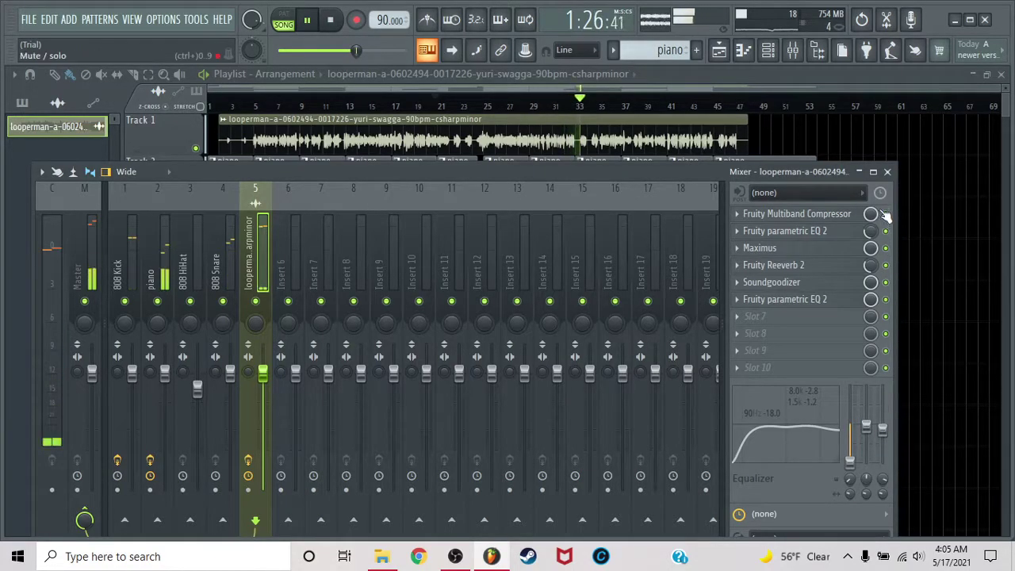
left_click(887, 172)
Place a four-bar 808 Kick clip on Track 3 and a two-bar 808 Snare clip on Track 5 at bar 35, and play the section.
scroll(632, 112, "up", 4)
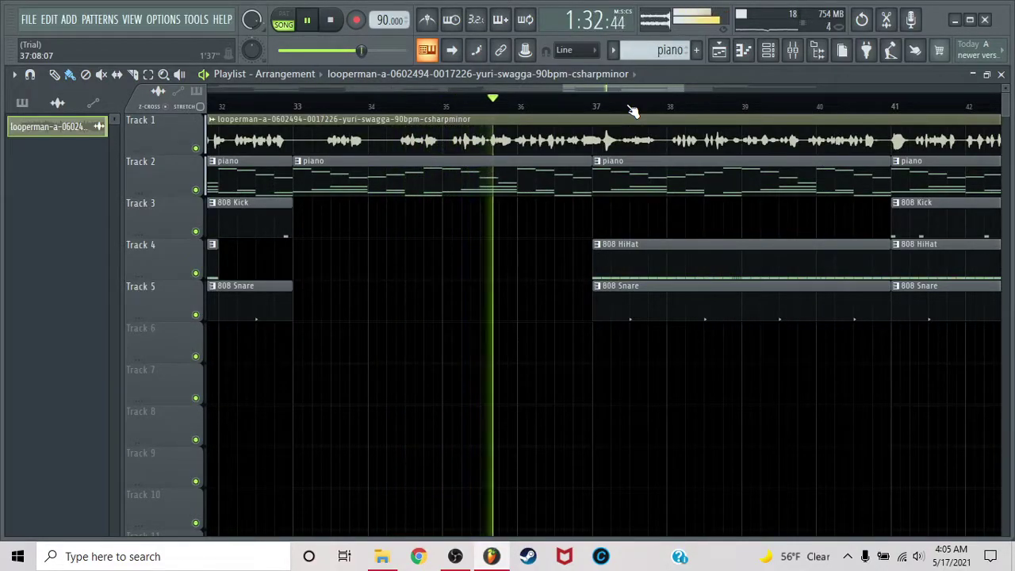
left_click(945, 214)
key("space")
left_click(438, 213)
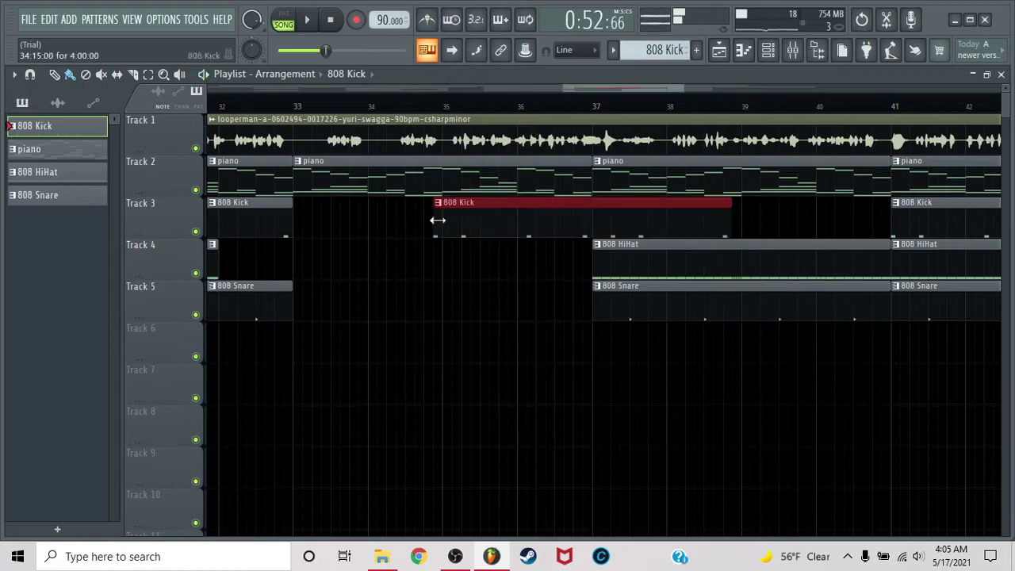
left_click(679, 281)
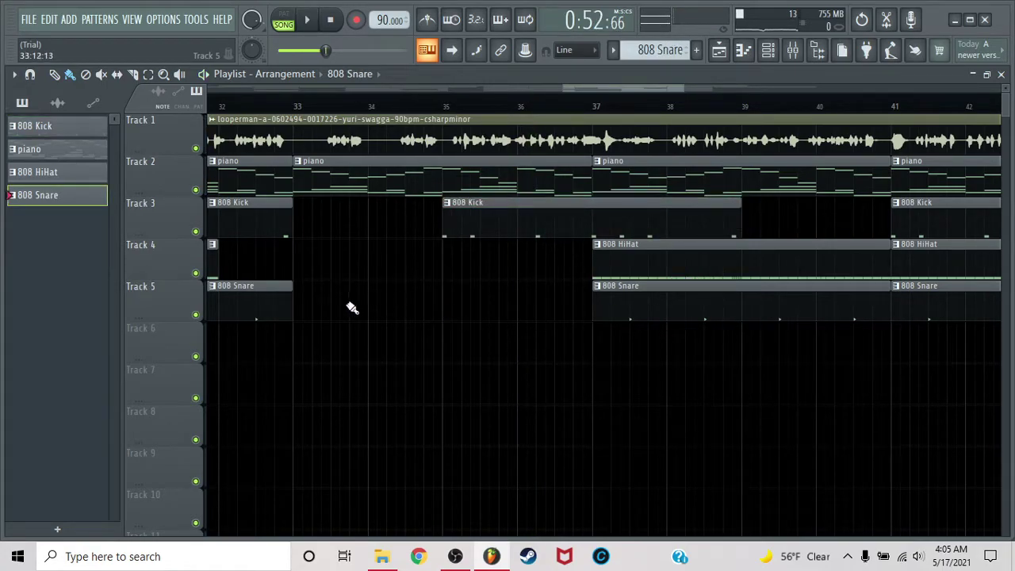
left_click(301, 346)
left_click_drag(333, 323, 338, 293)
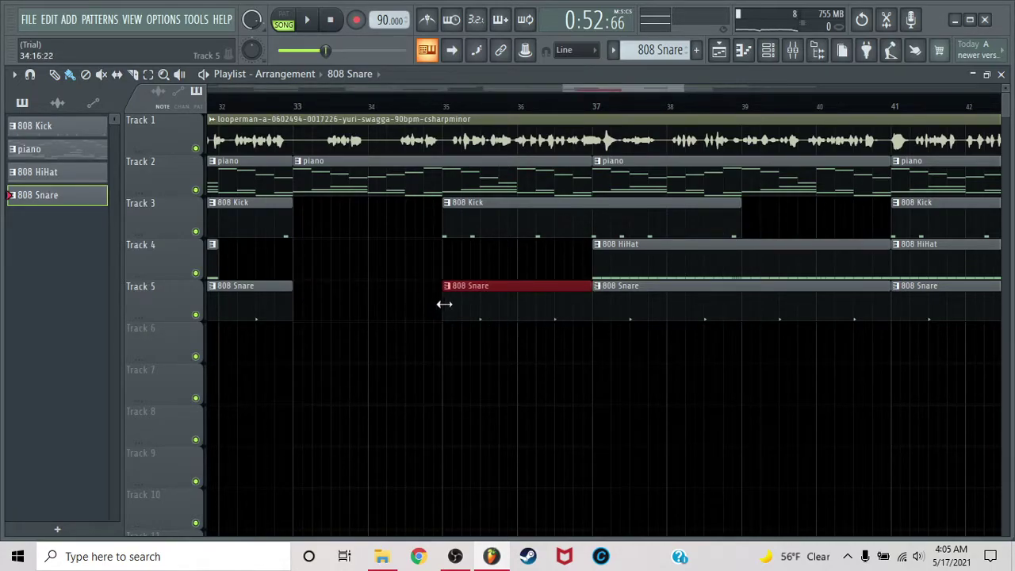
key("space")
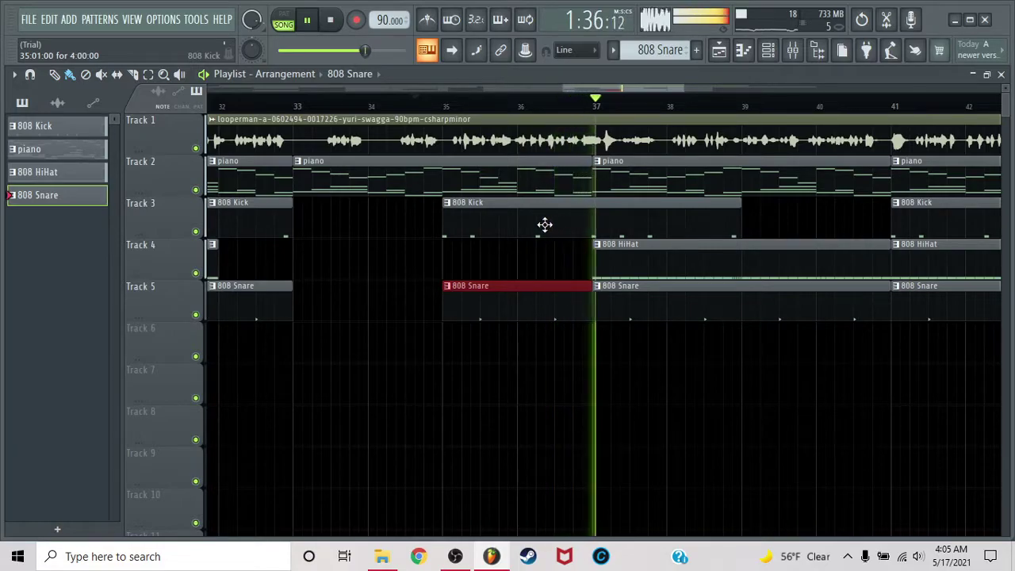
Shift the added 808 Kick clip toward bar 37, then delete it and the two-bar 808 Snare clip at bar 35.
scroll(641, 106, "down", 2)
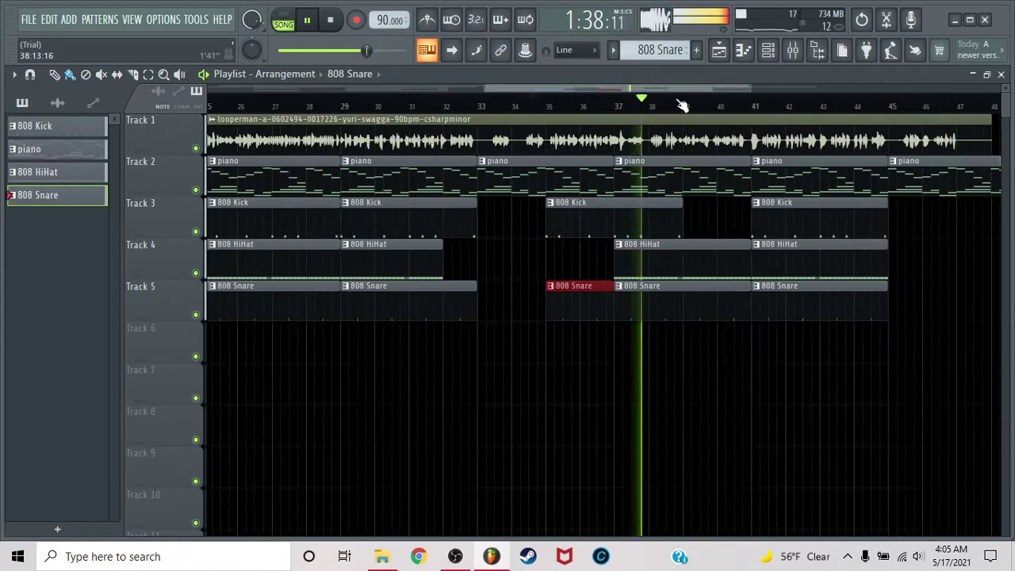
scroll(682, 105, "up", 2)
key("space")
left_click_drag(640, 224, 730, 227)
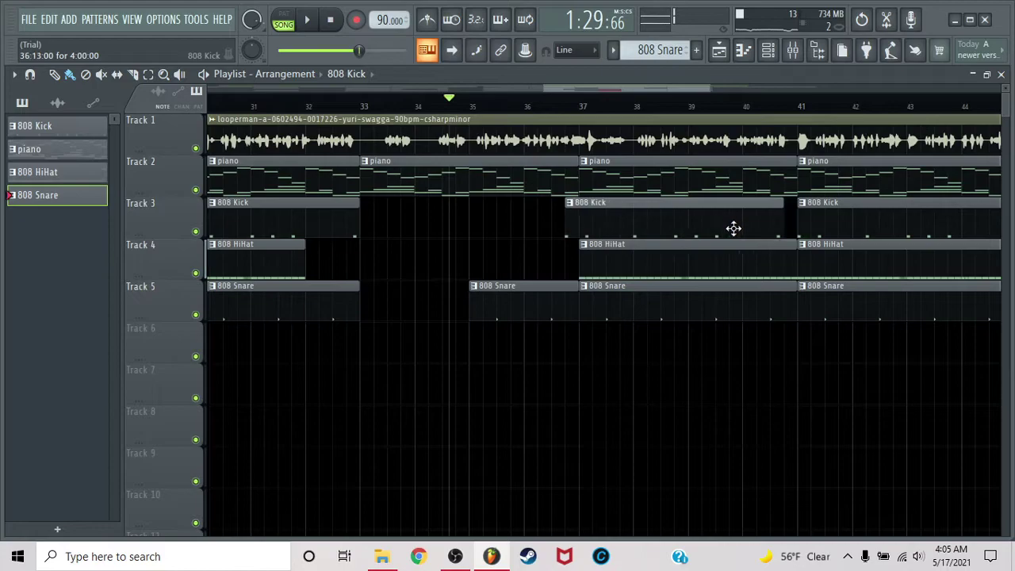
right_click(617, 226)
right_click(526, 296)
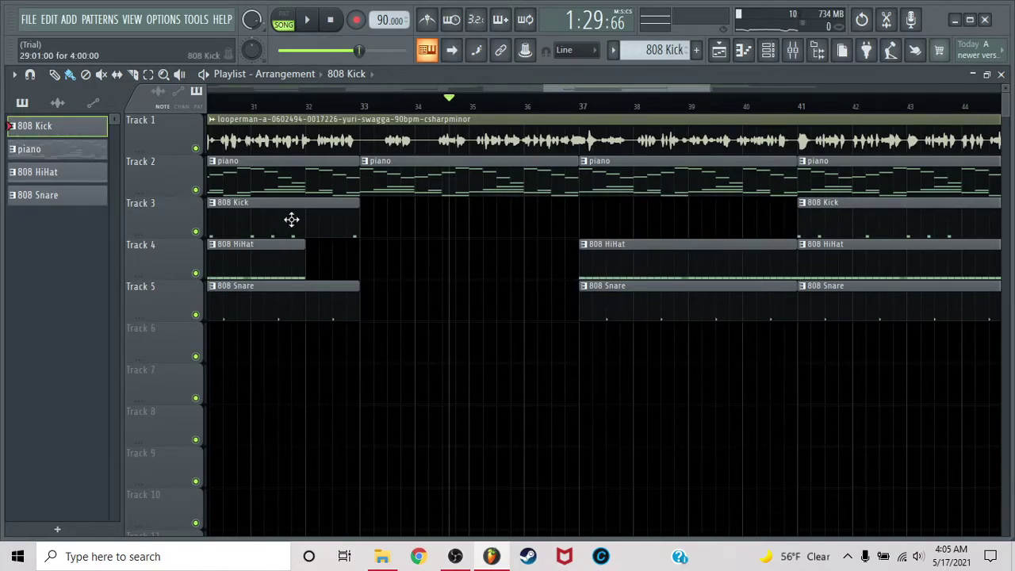
Duplicate the 808 Kick and 808 Snare clips starting at bar 29, trim the copies to begin just past bar 35, and play them.
left_click_drag(340, 203, 358, 337)
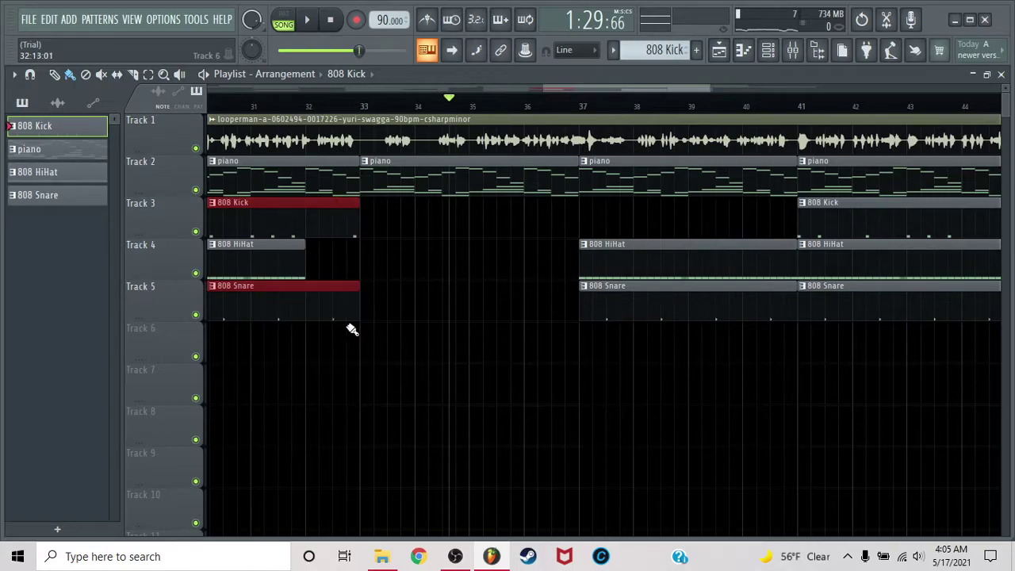
key("ctrl+b")
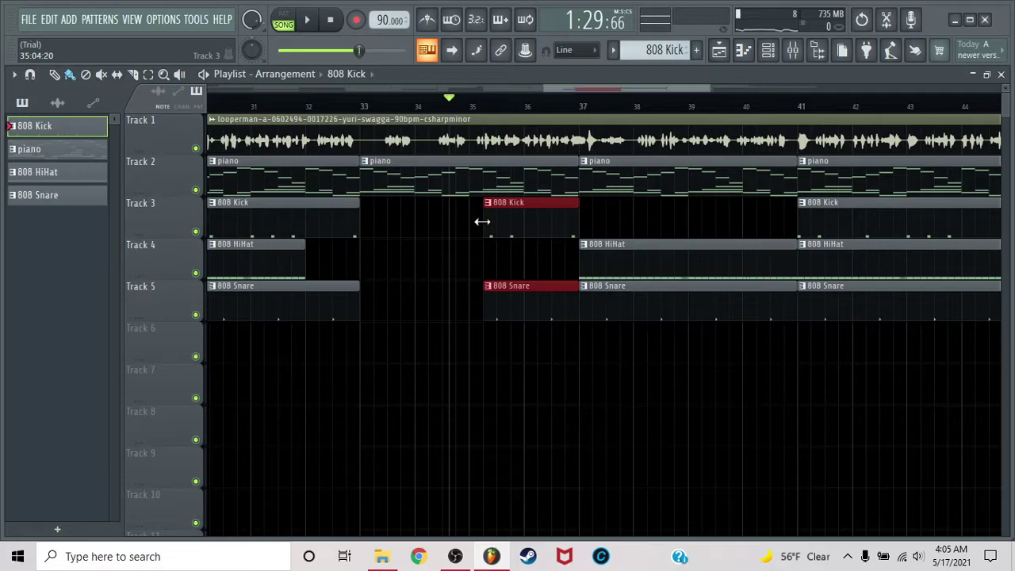
key("space")
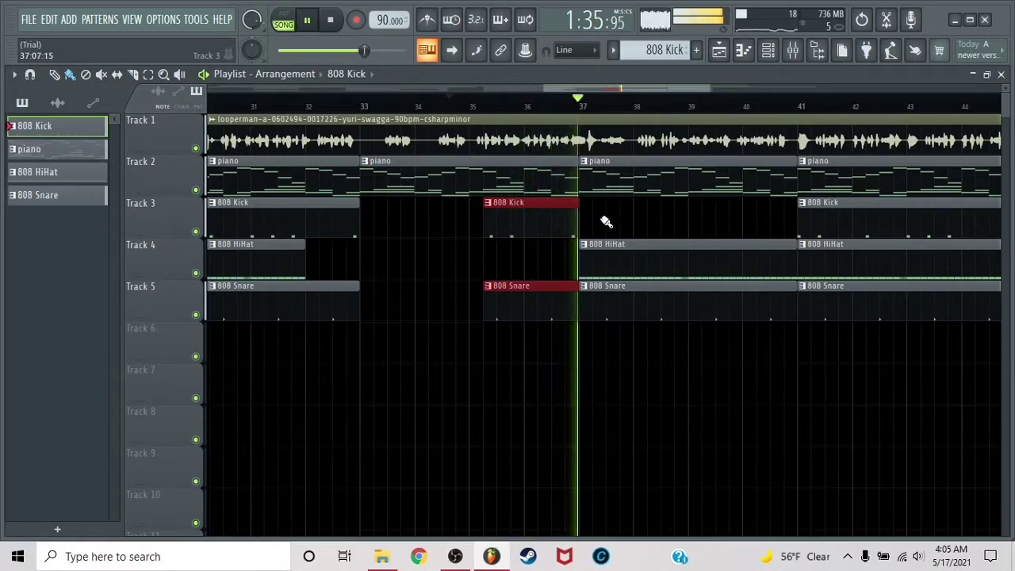
Try a four-bar 808 Kick clip at bar 37 on Track 3 and listen to the section.
left_click(738, 216)
key("space")
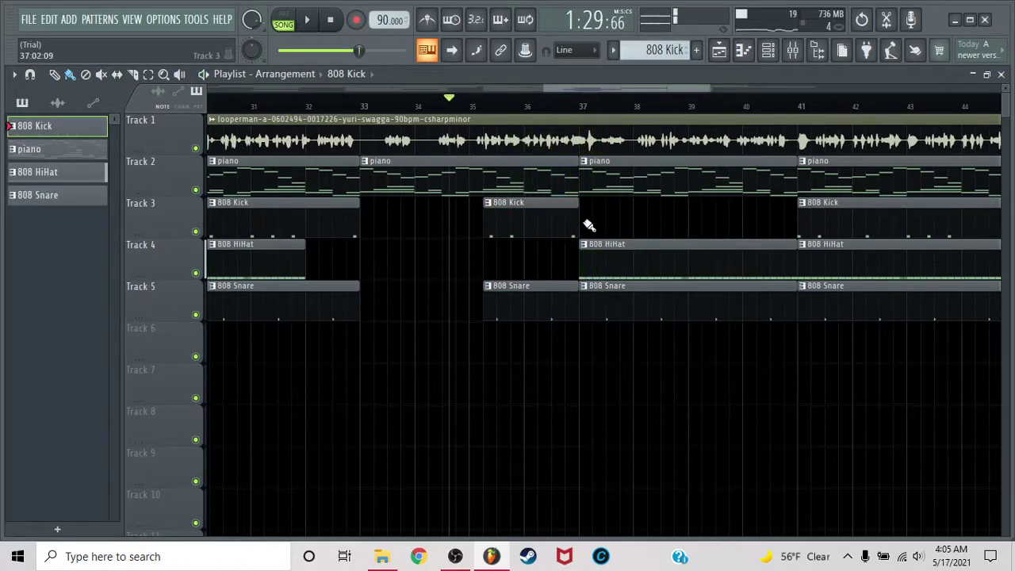
right_click(607, 228)
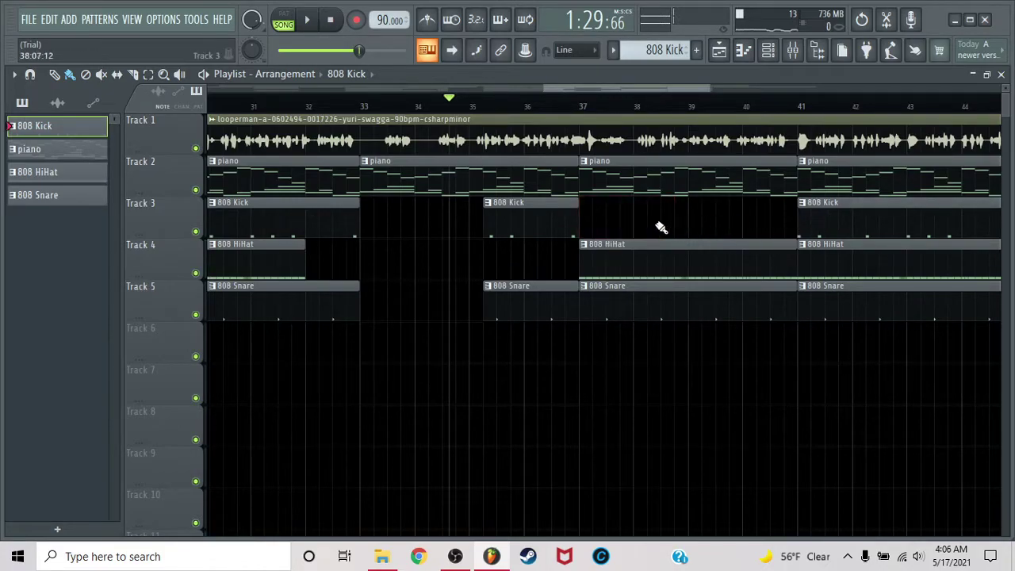
mouse_move(581, 354)
left_mouse_down()
mouse_move(619, 351)
mouse_move(622, 184)
left_mouse_up()
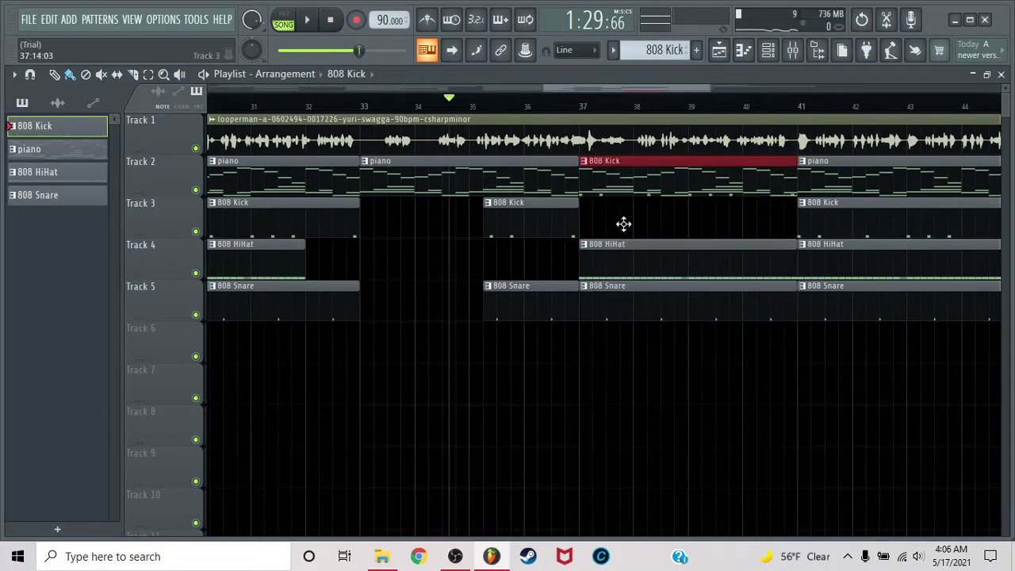
left_click_drag(623, 222, 624, 230)
scroll(595, 106, "up", 3)
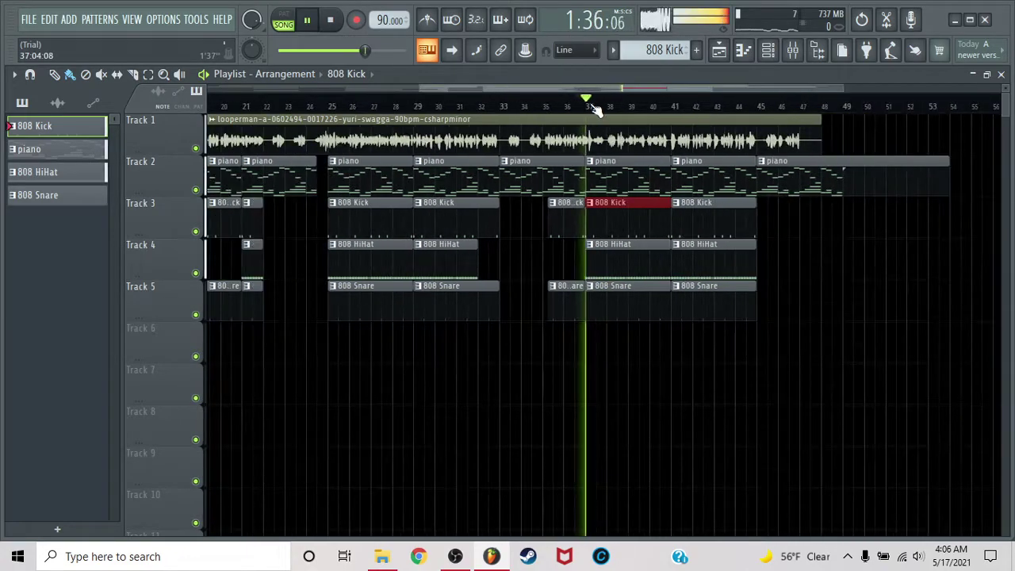
left_click_drag(624, 95, 628, 95)
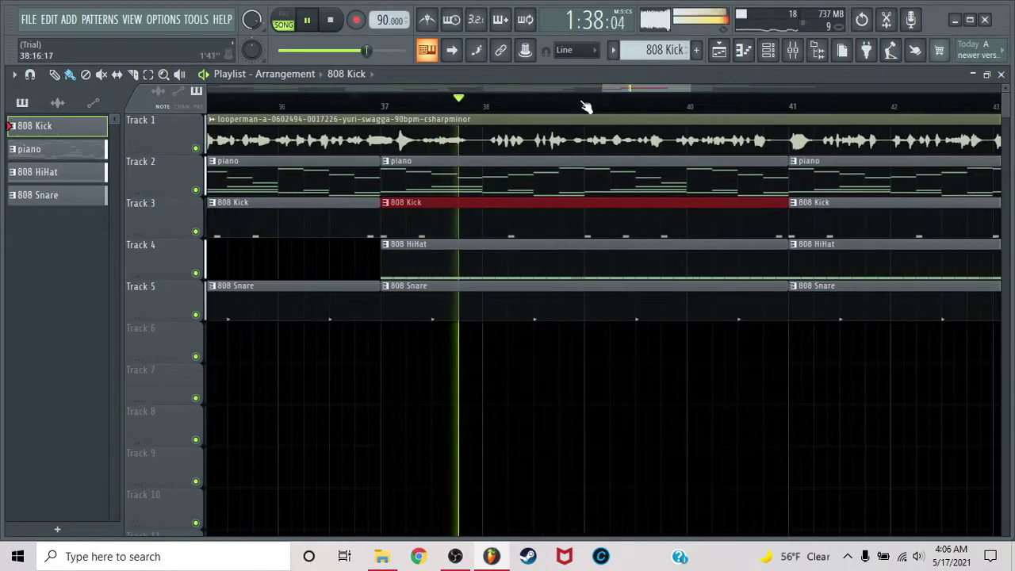
Delete the 808 Kick clip at bar 37, and remove and re-place the four-bar 808 HiHat clip there on Track 4.
right_click(557, 207)
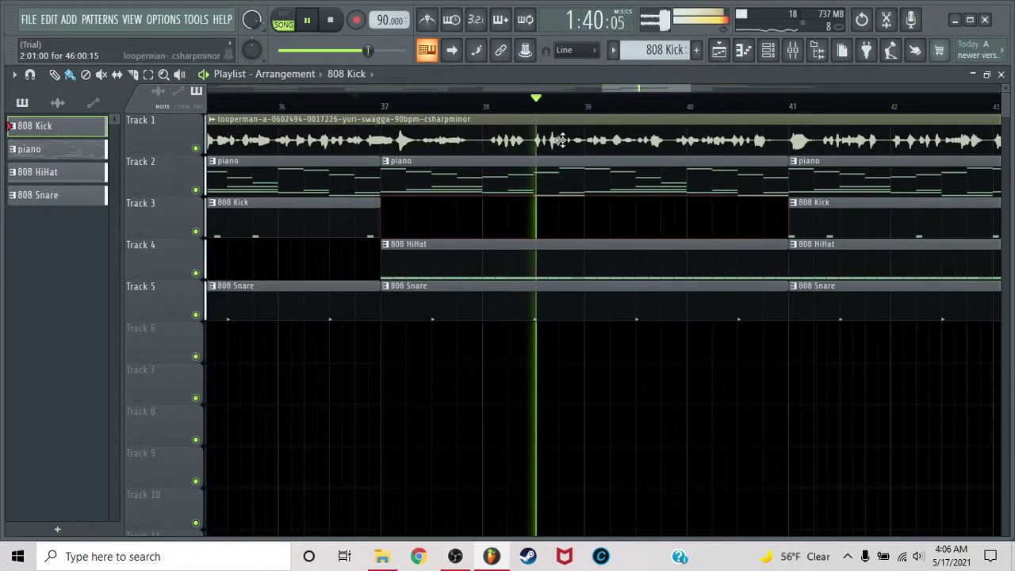
right_click(571, 254)
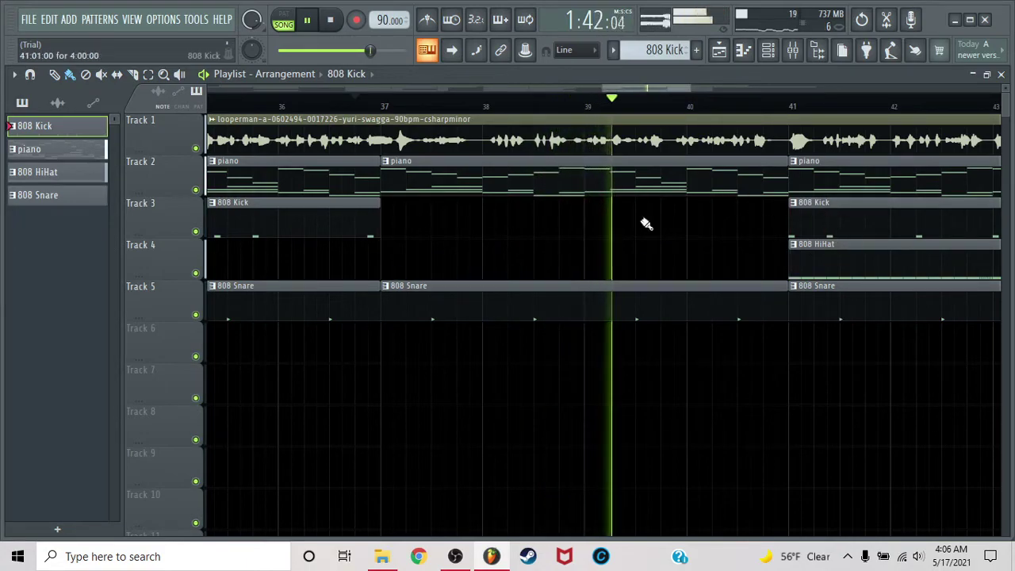
left_click(796, 254)
left_click(380, 261)
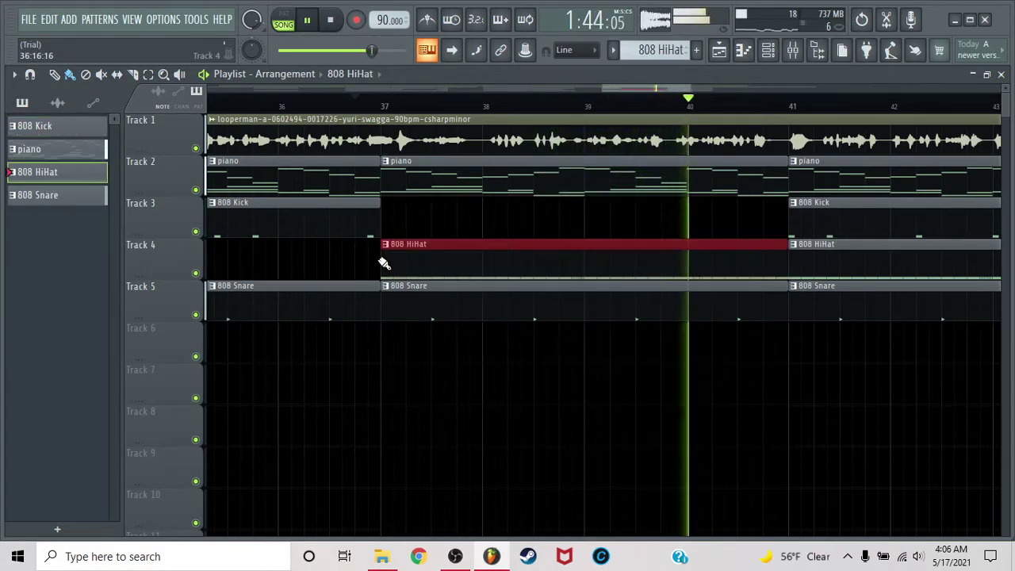
Lower the mix level of Fruity Delay 3 on the piano insert to 37% and close the plugin and mixer.
scroll(576, 100, "down", 5)
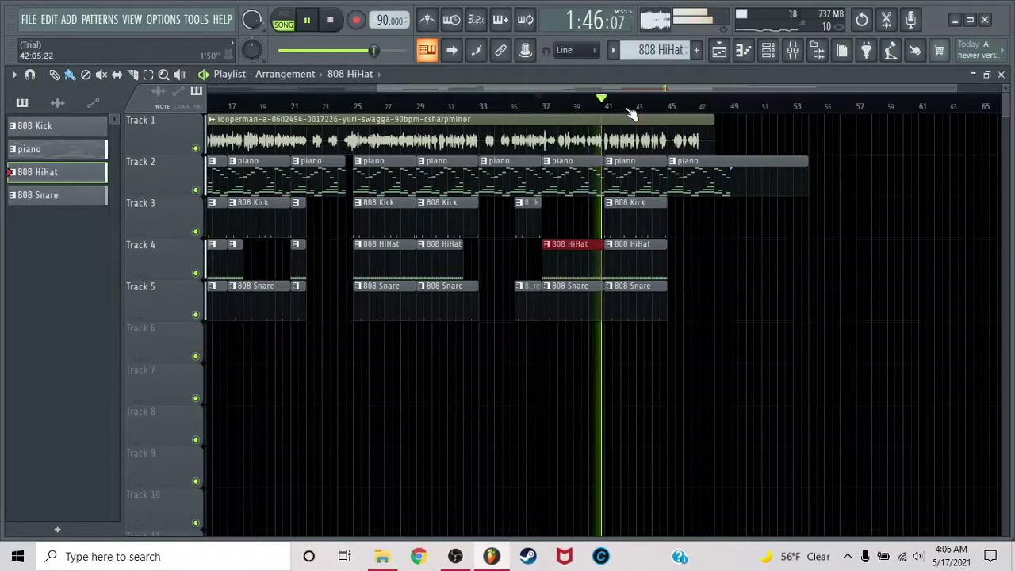
scroll(634, 113, "up", 8)
scroll(629, 114, "down", 8)
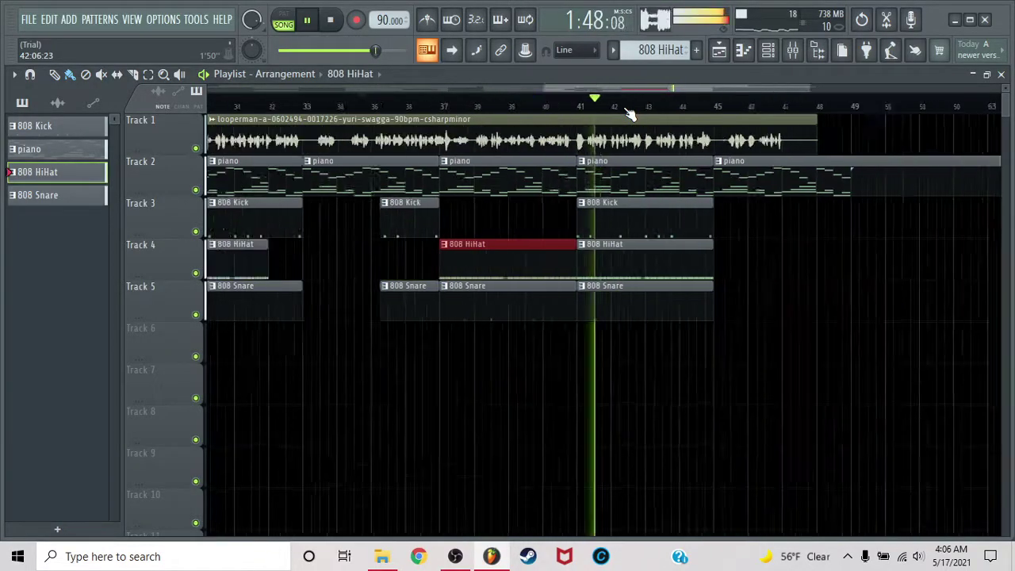
key("F9")
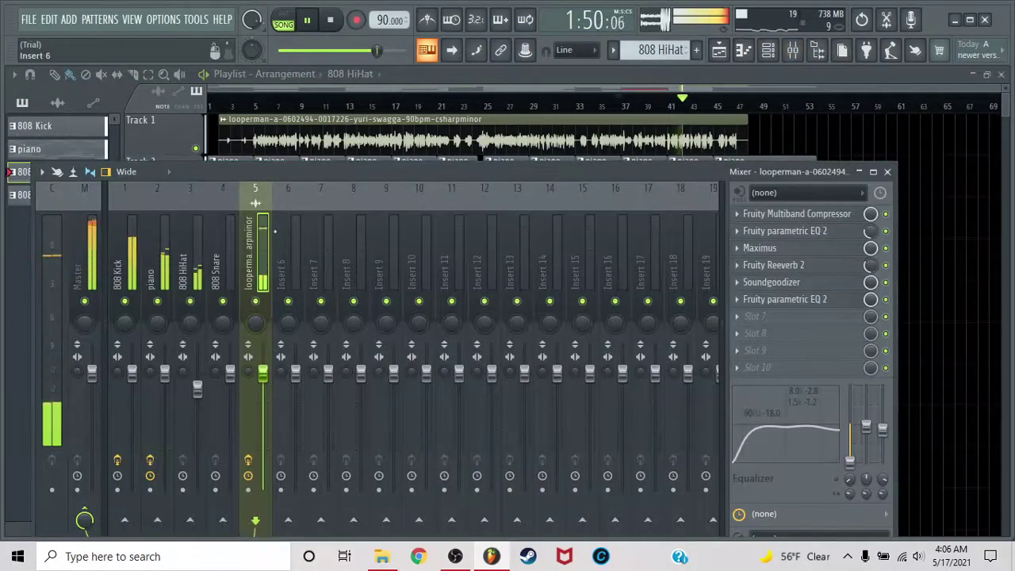
left_click(162, 237)
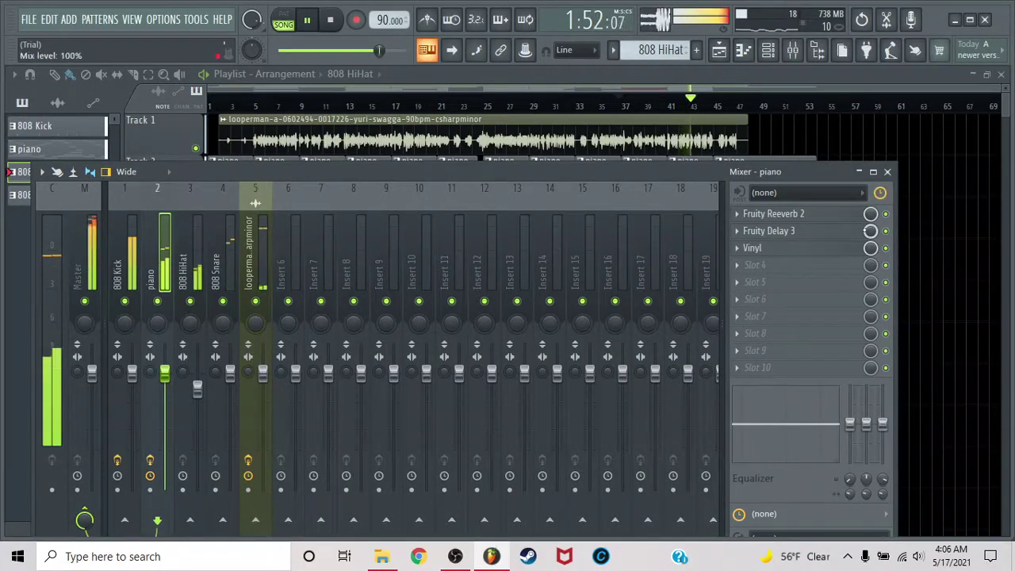
left_click(846, 235)
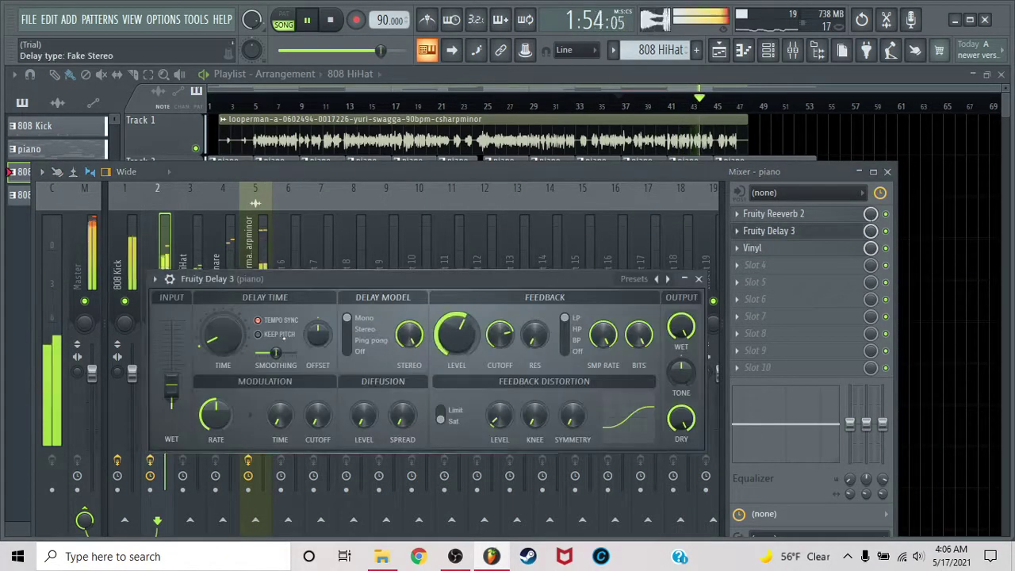
left_click_drag(871, 232, 871, 278)
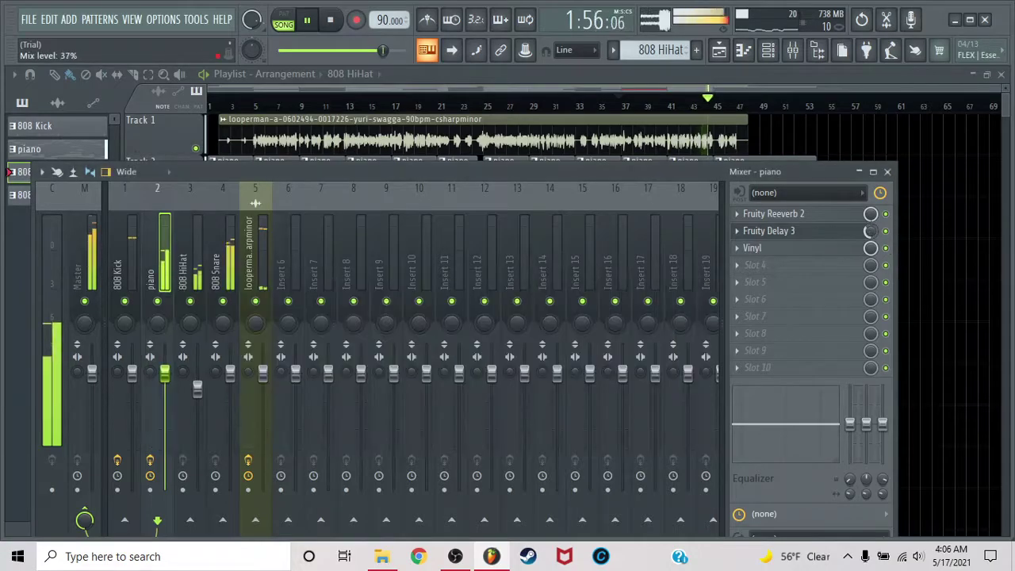
left_click(889, 172)
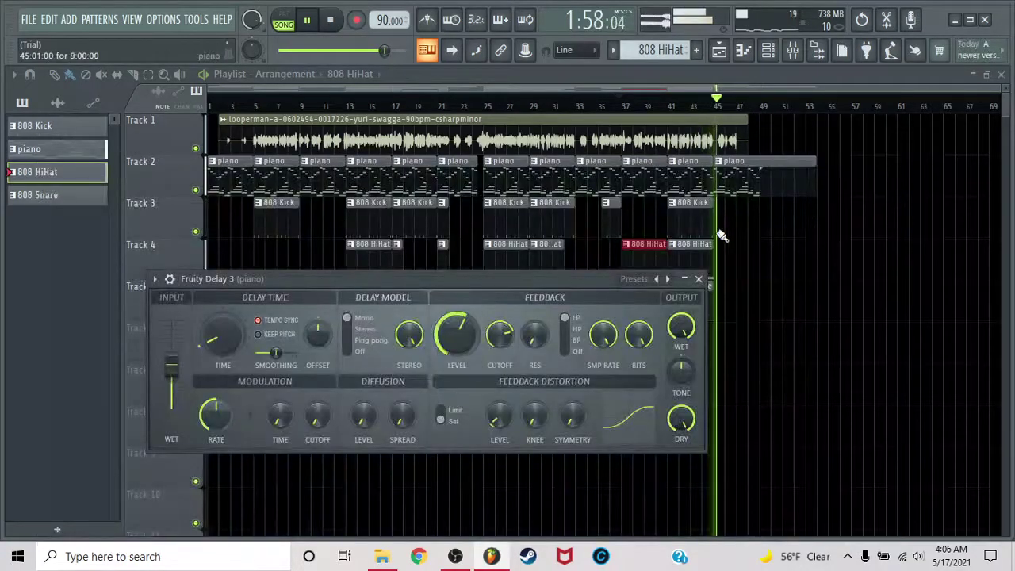
left_click(699, 279)
Shorten the last piano clip on Track 2, starting at bar 45, to seven bars.
scroll(761, 107, "up", 4)
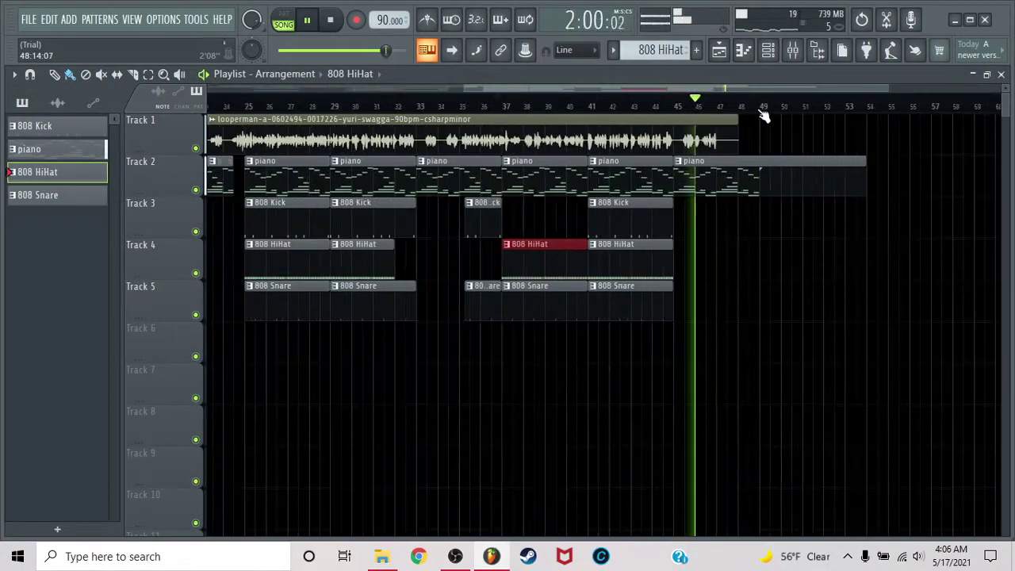
left_click_drag(903, 176, 845, 177)
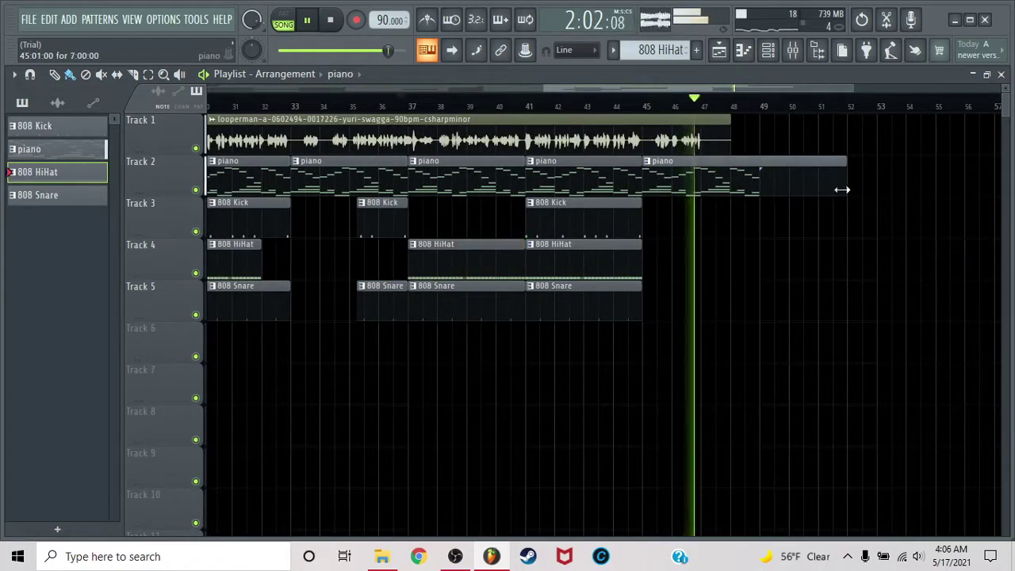
From bar 45, add Fruity Delay 3 to slot 7 of the vocal insert and load its Saturated preset.
left_click(658, 101)
left_click(793, 50)
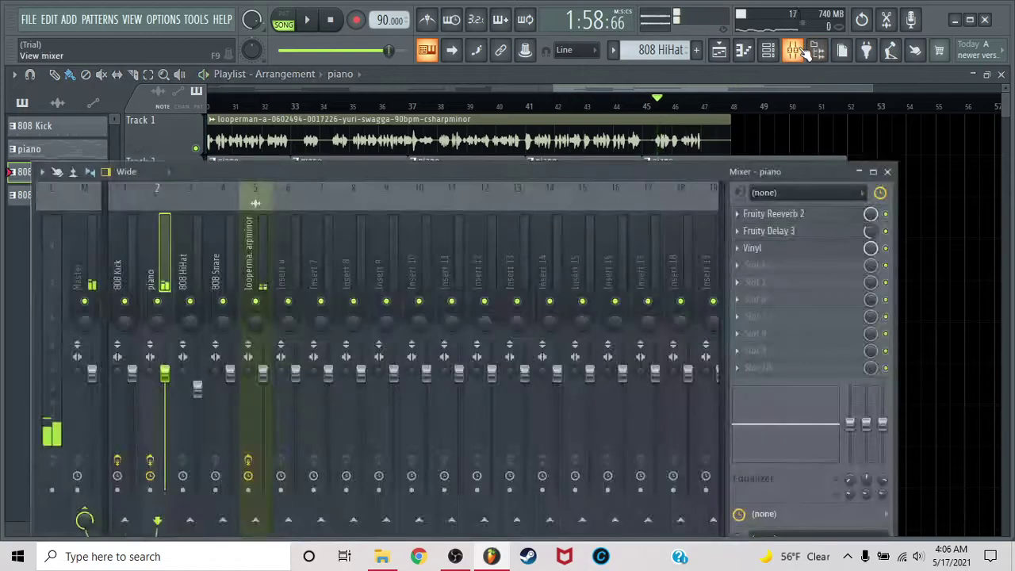
left_click(256, 230)
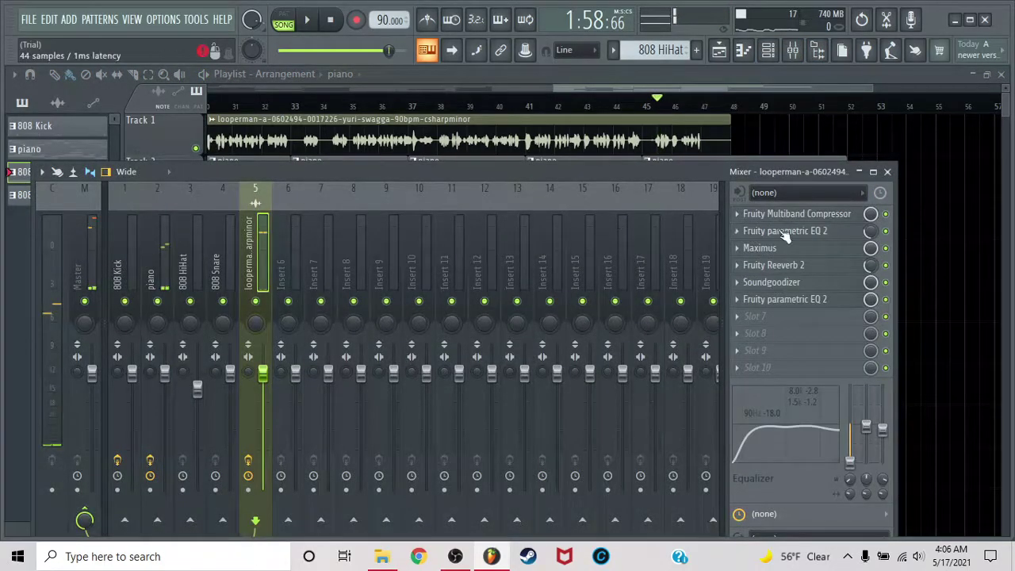
left_click(768, 334)
left_click(432, 199)
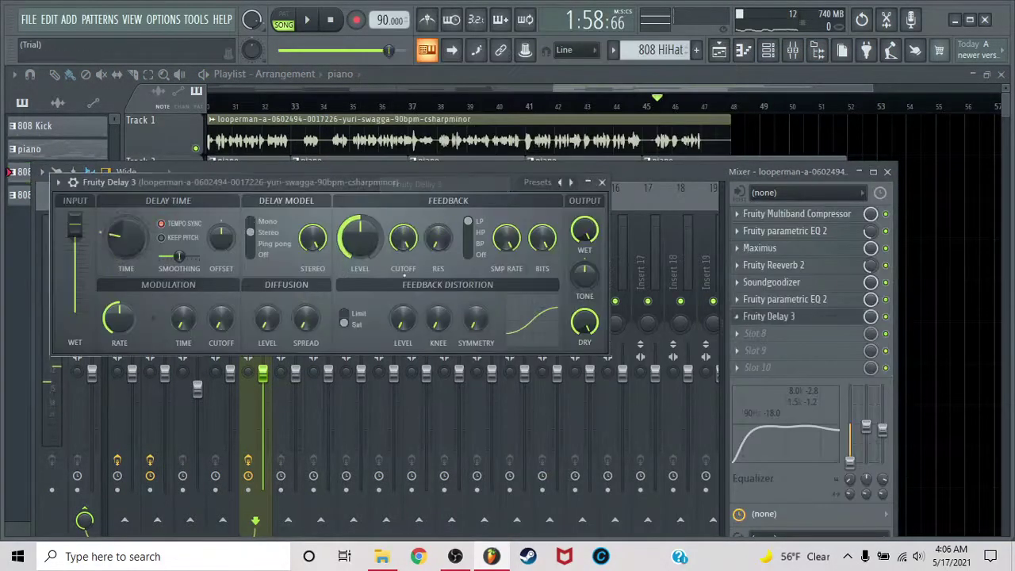
left_click(537, 182)
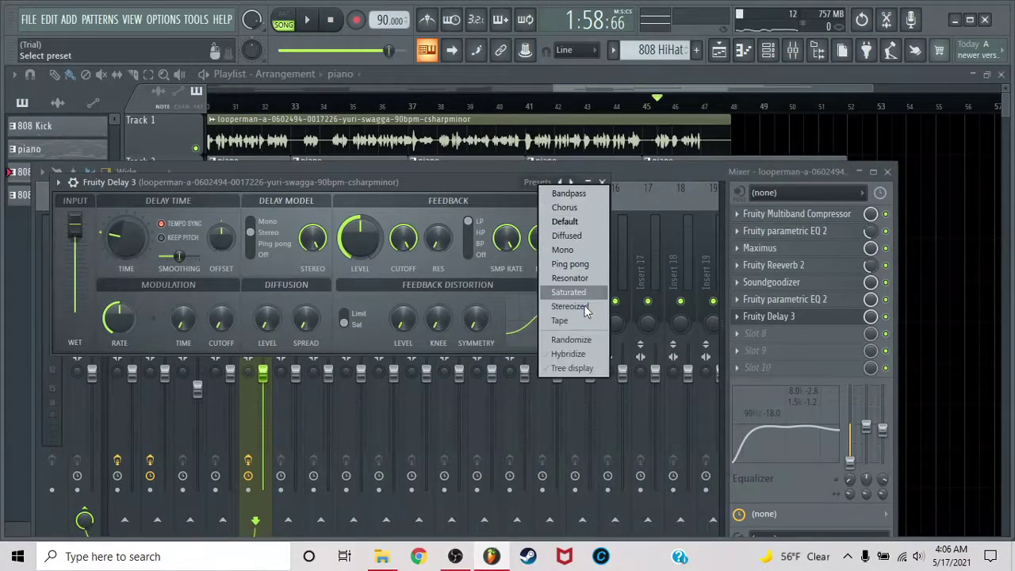
left_click(581, 293)
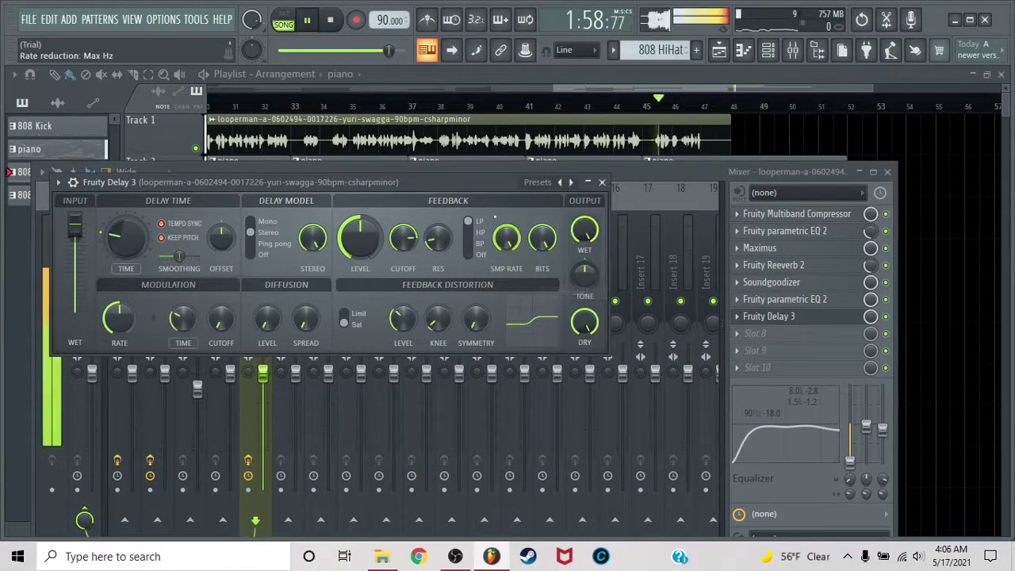
Create an automation clip for the vocal delay's input wet level, and close the plugin and mixer.
right_click(79, 228)
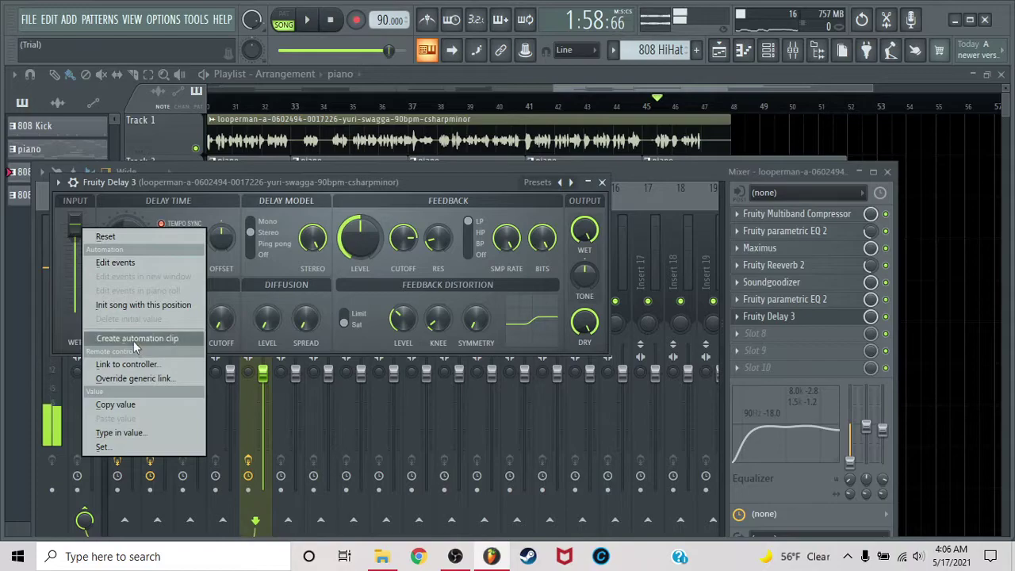
left_click(136, 338)
left_click(602, 182)
left_click(888, 171)
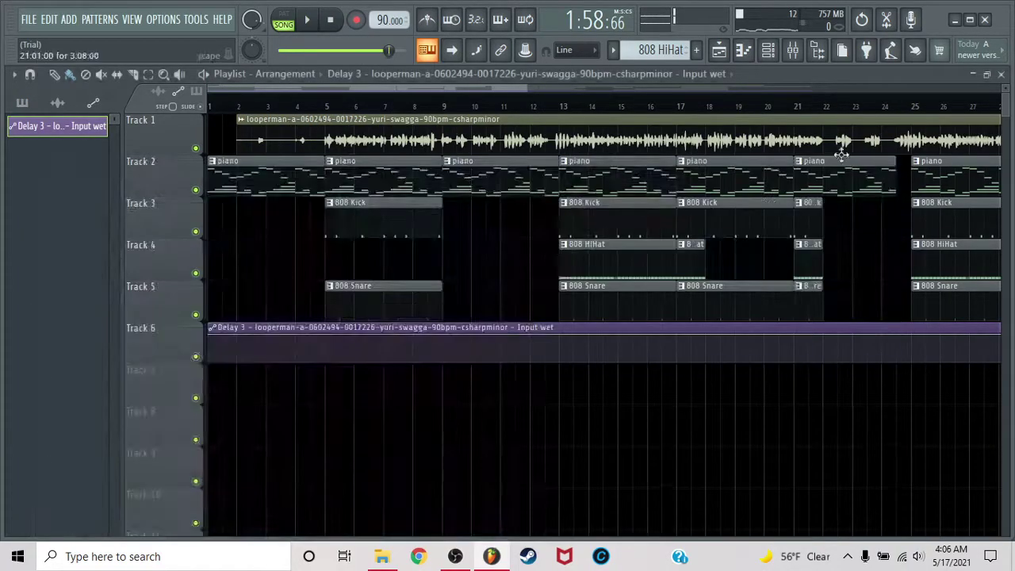
Shape the Input wet automation to stay at zero from the start and rise sharply to full at about bar 45.5.
scroll(773, 106, "down", 4)
left_click_drag(214, 343, 210, 381)
left_click_drag(508, 354, 508, 397)
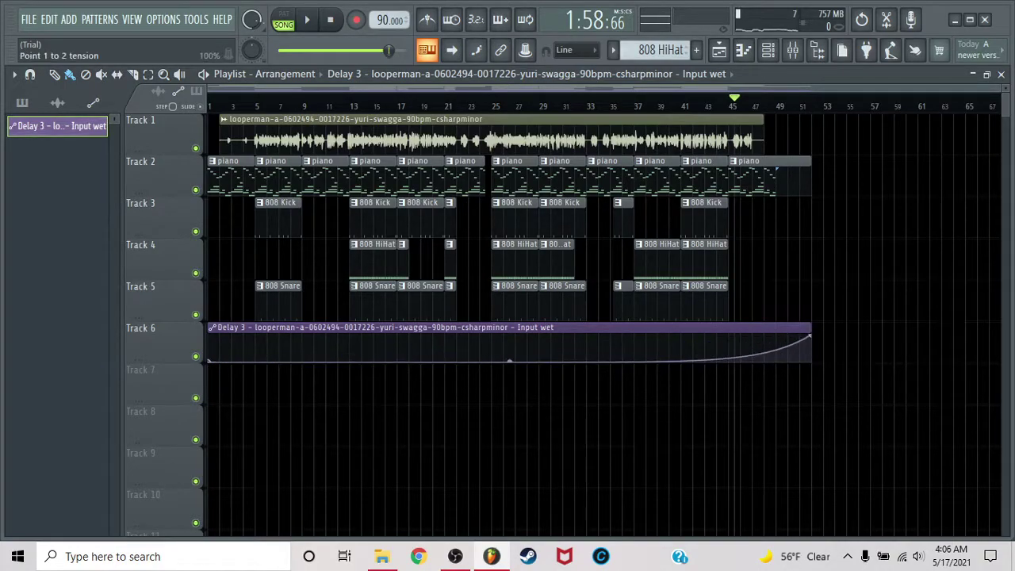
scroll(747, 106, "up", 5)
right_click(723, 353)
mouse_move(723, 352)
left_mouse_down()
mouse_move(729, 334)
mouse_move(691, 356)
mouse_move(716, 369)
left_mouse_up()
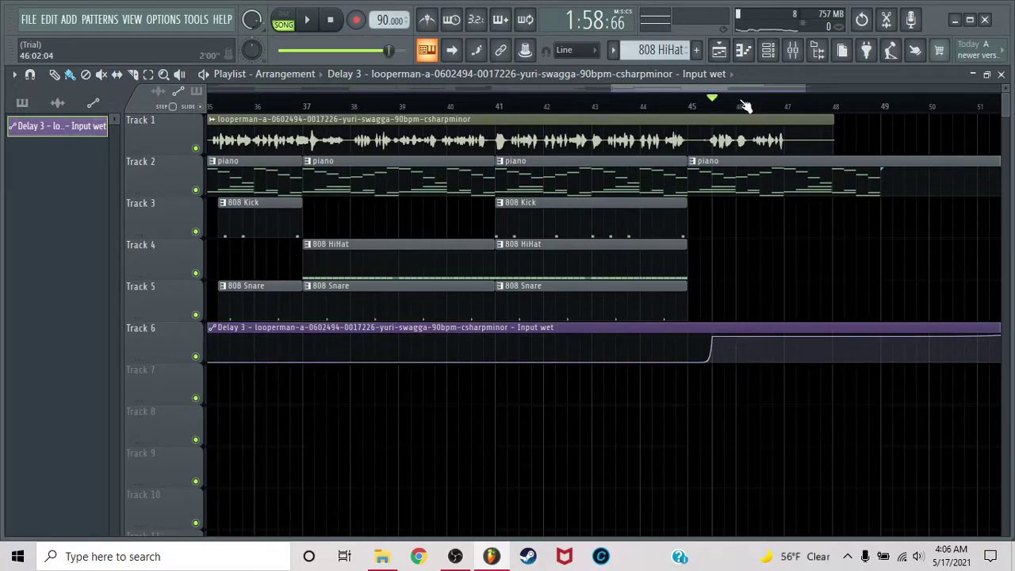
Pull the end of the Input wet automation back to about bar 47.7 and listen from bar 45.
scroll(744, 107, "down", 4)
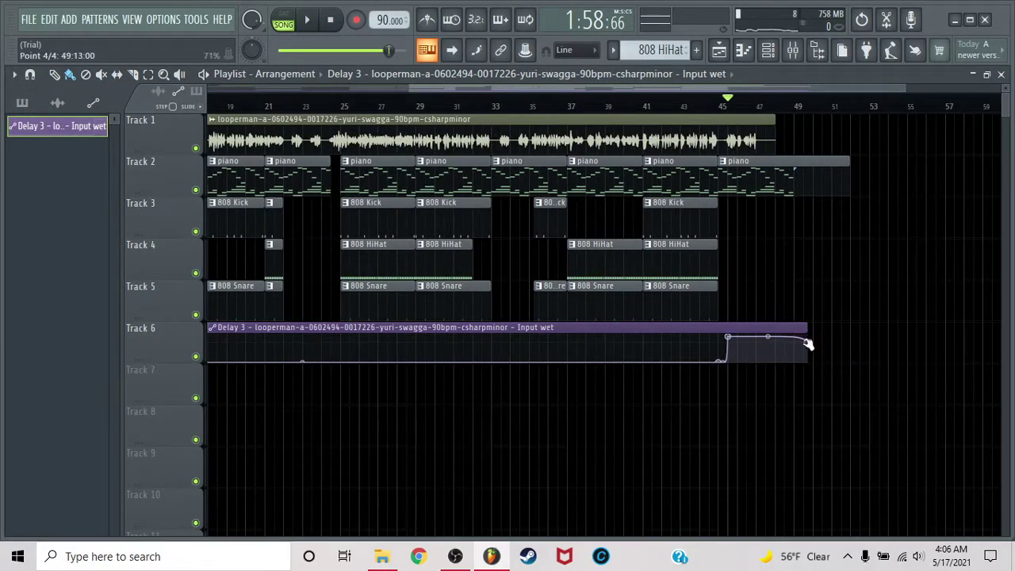
scroll(642, 111, "up", 6)
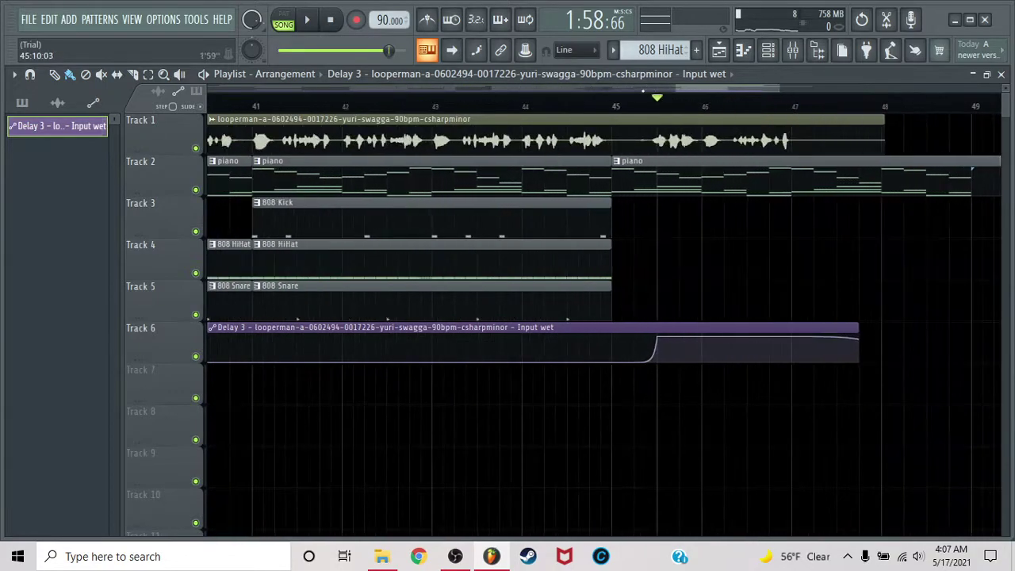
key("space")
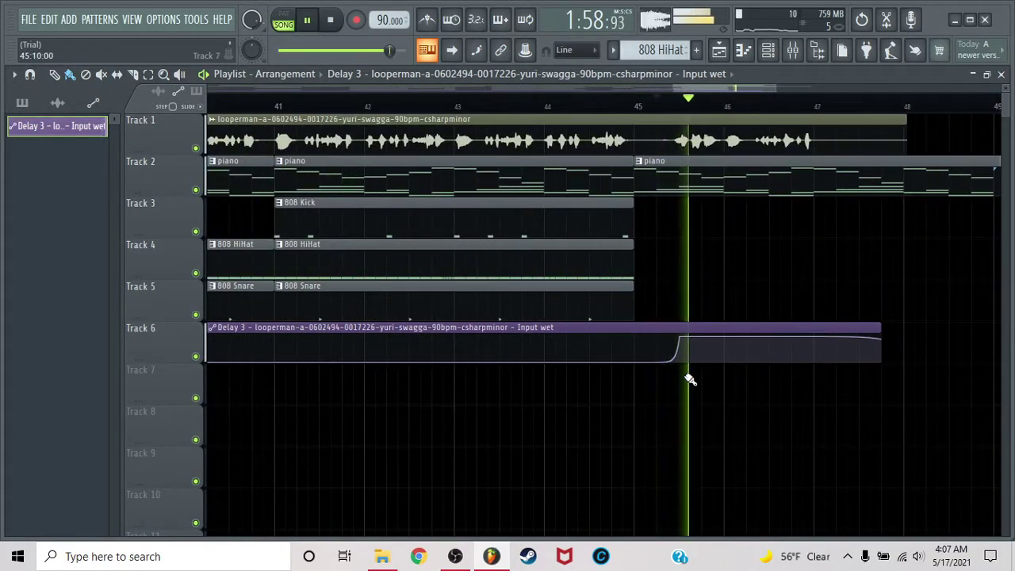
key("space")
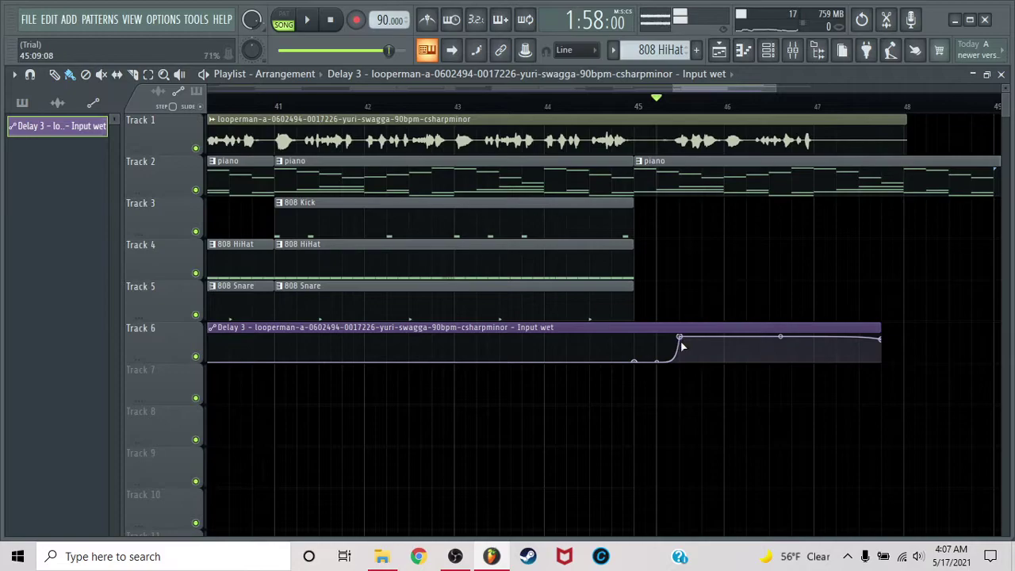
Shift the Input wet rise to peak at bar 47, end the clip at about bar 47.5 and play the ending.
left_click_drag(726, 338, 797, 339)
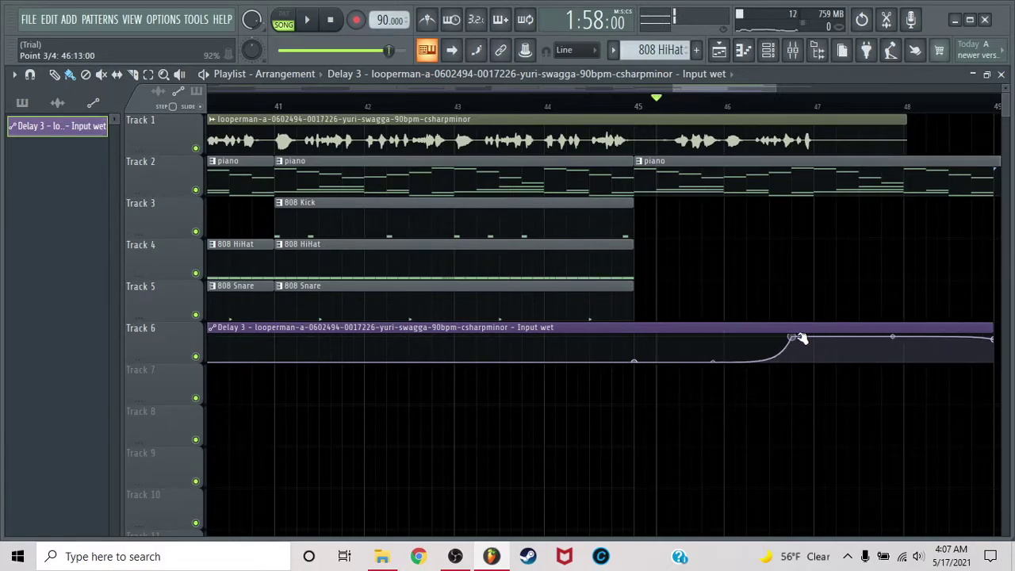
scroll(811, 107, "down", 4)
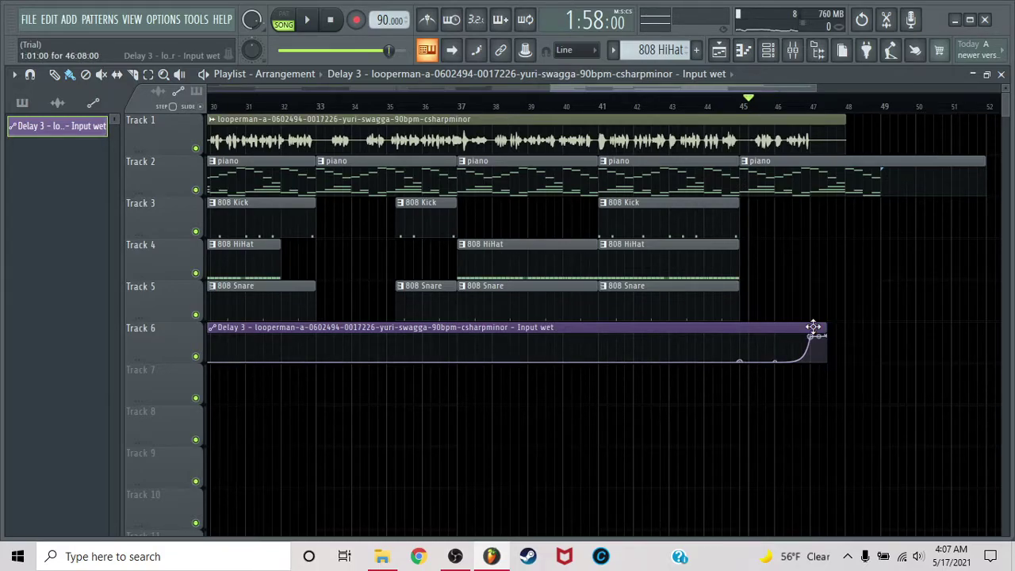
scroll(817, 109, "up", 6)
key("space")
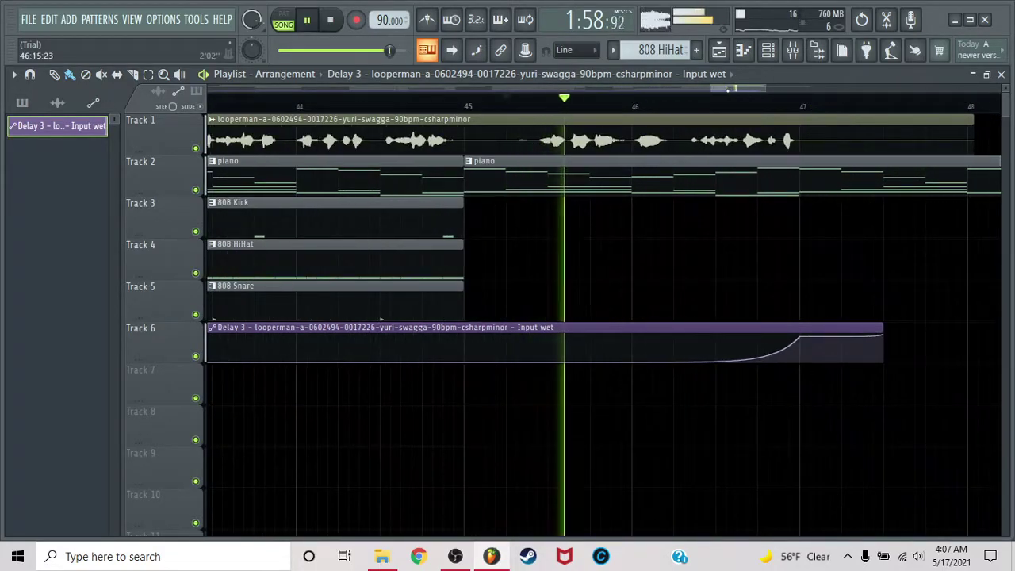
left_click_drag(746, 88, 755, 88)
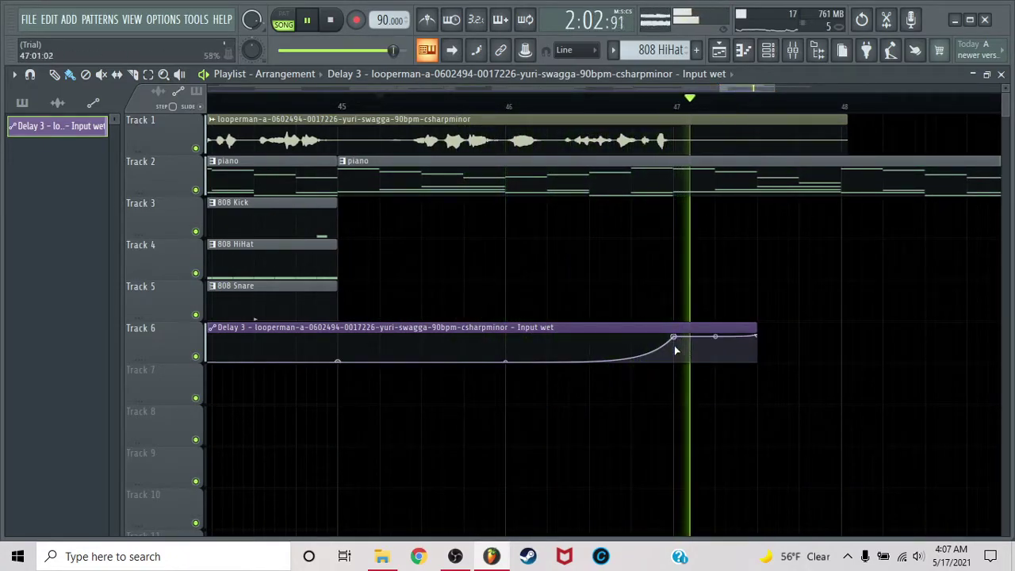
Move the Input wet peak to just before bar 47, keep the clip's end at about bar 47.5 and replay the ending.
key("space")
key("space")
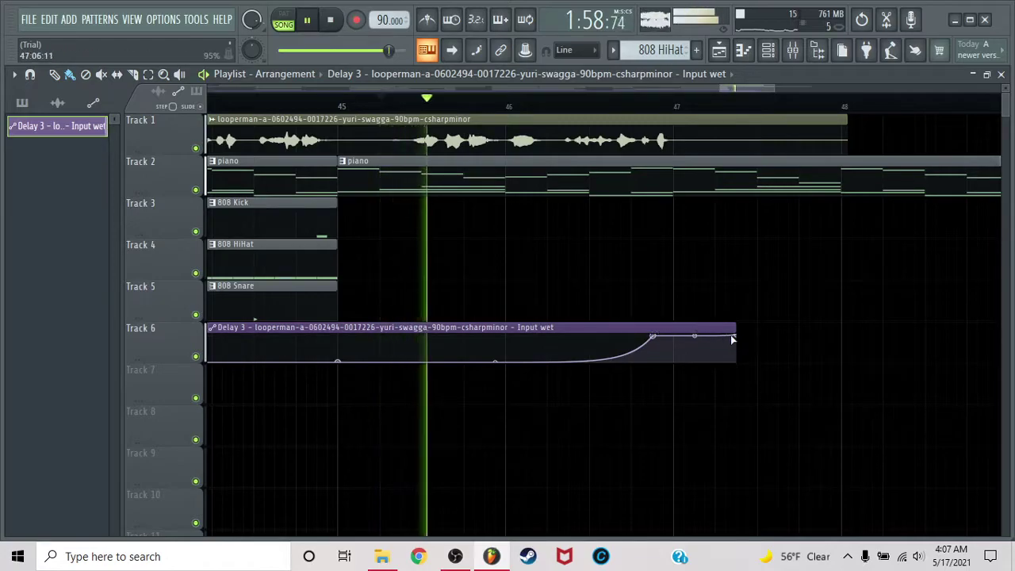
left_click_drag(741, 338, 760, 330)
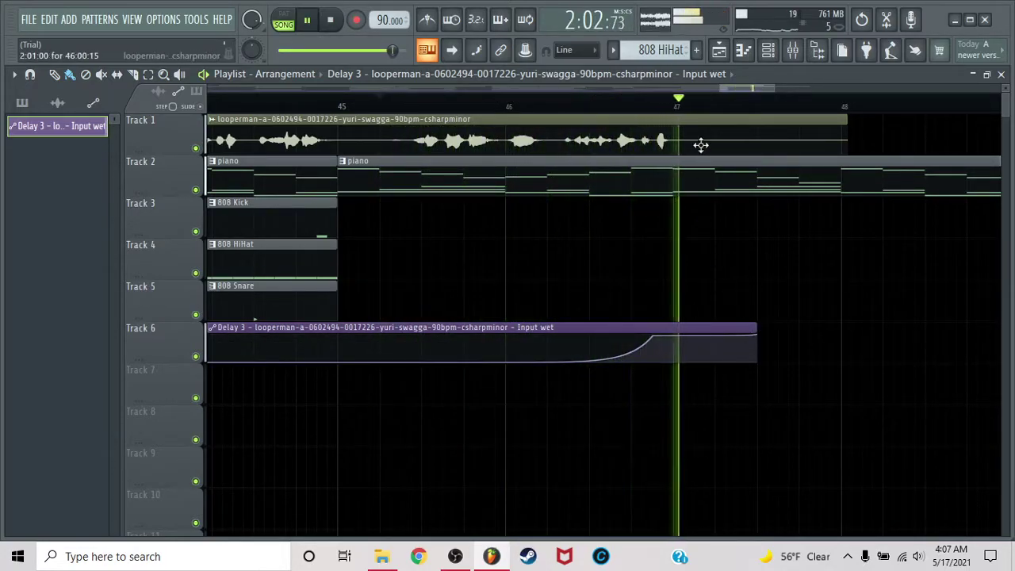
scroll(710, 107, "down", 8)
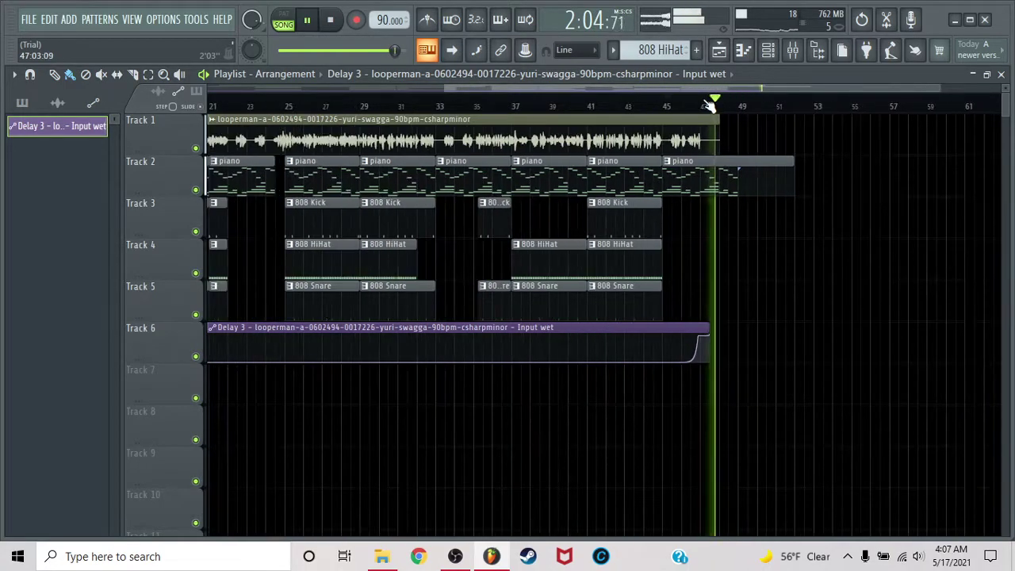
scroll(710, 106, "up", 8)
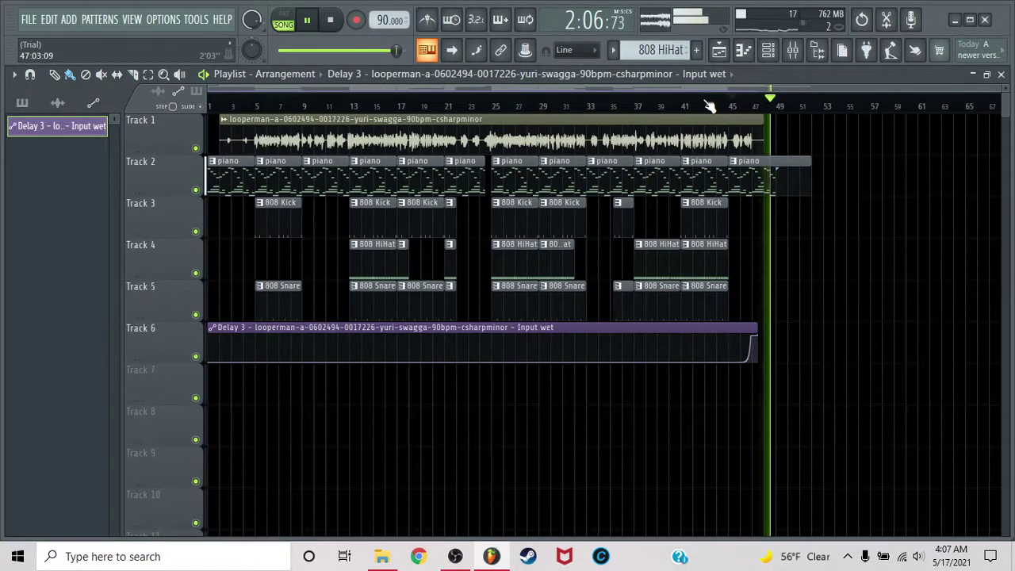
Adjust the curve tension of the Input wet rise between bars 45 and 47, listening to the ending after each change.
key("space")
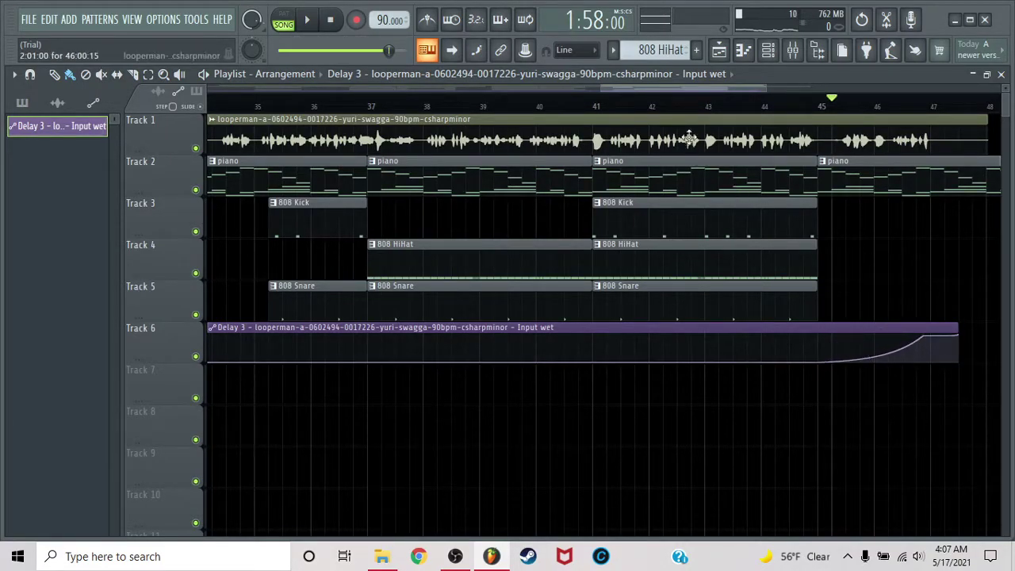
key("space")
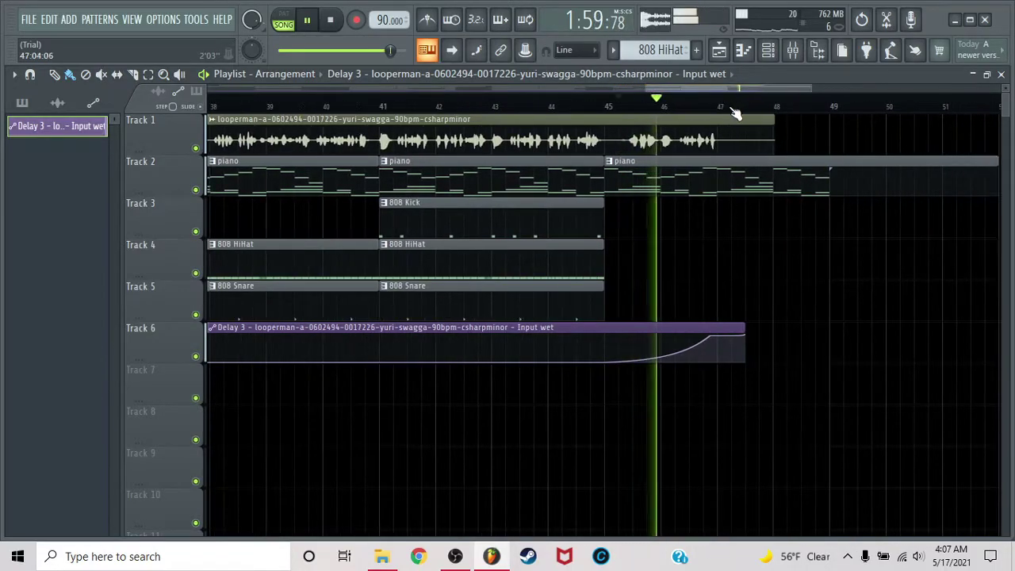
scroll(735, 114, "up", 3)
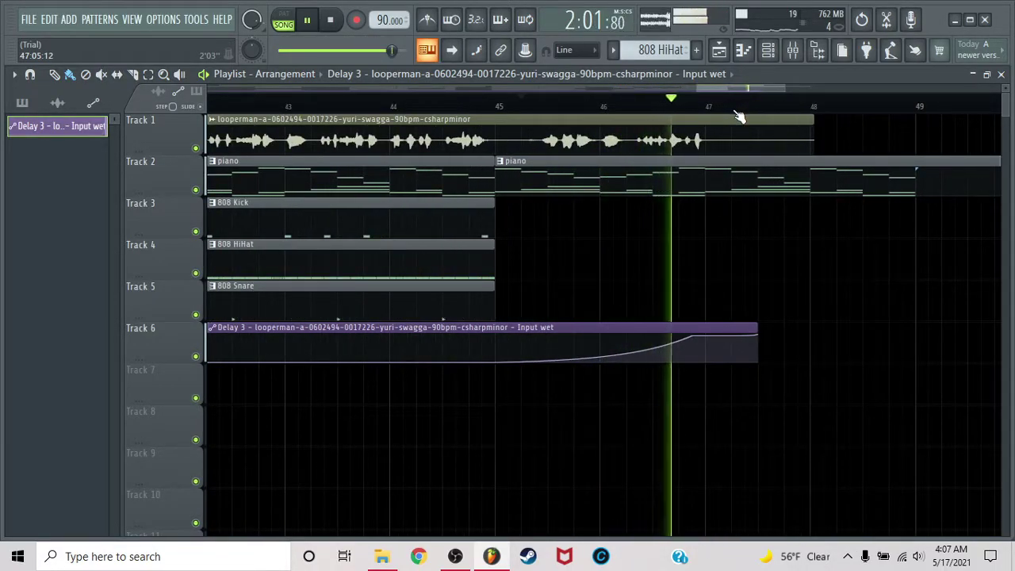
key("space")
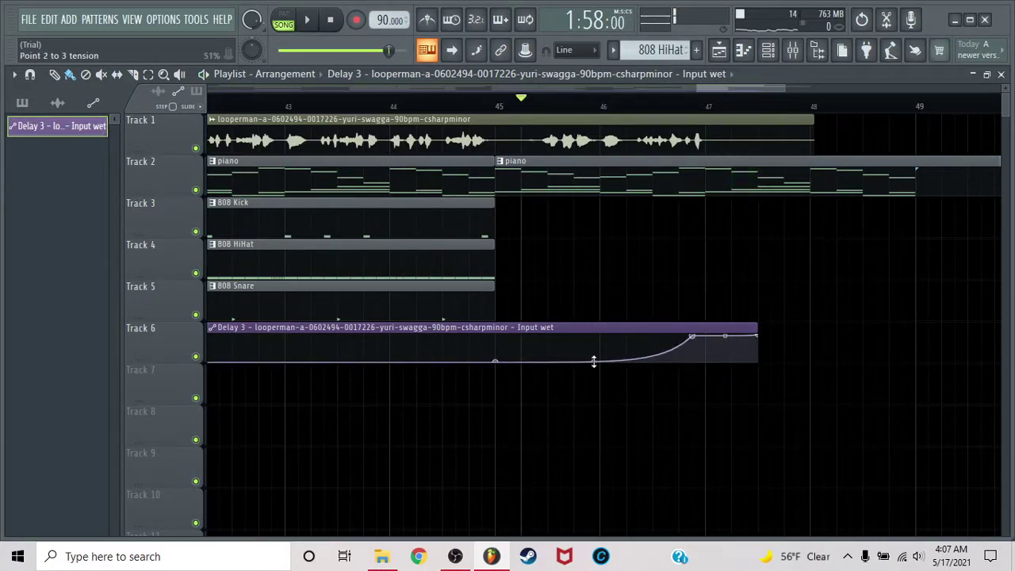
key("space")
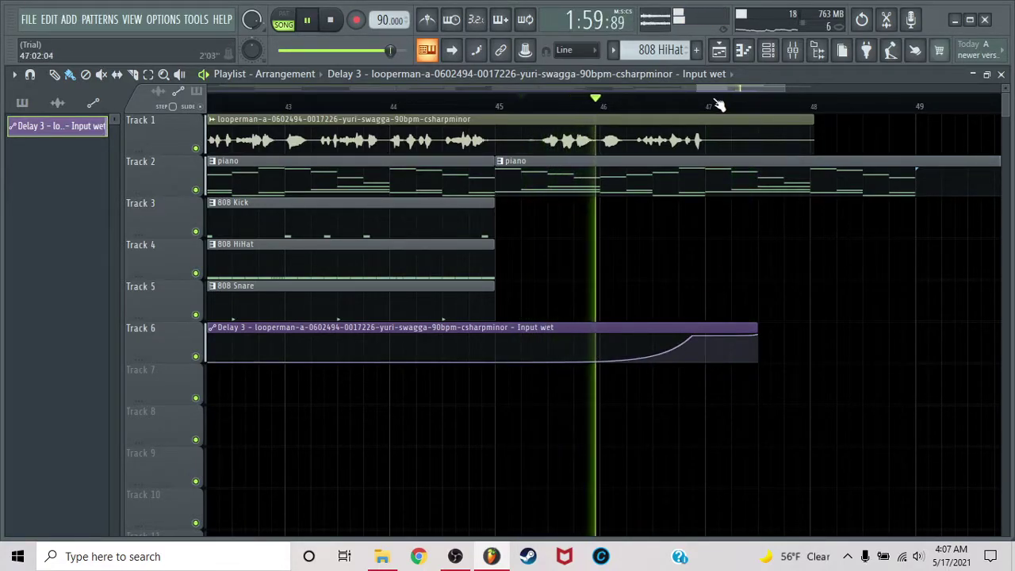
scroll(718, 106, "up", 2)
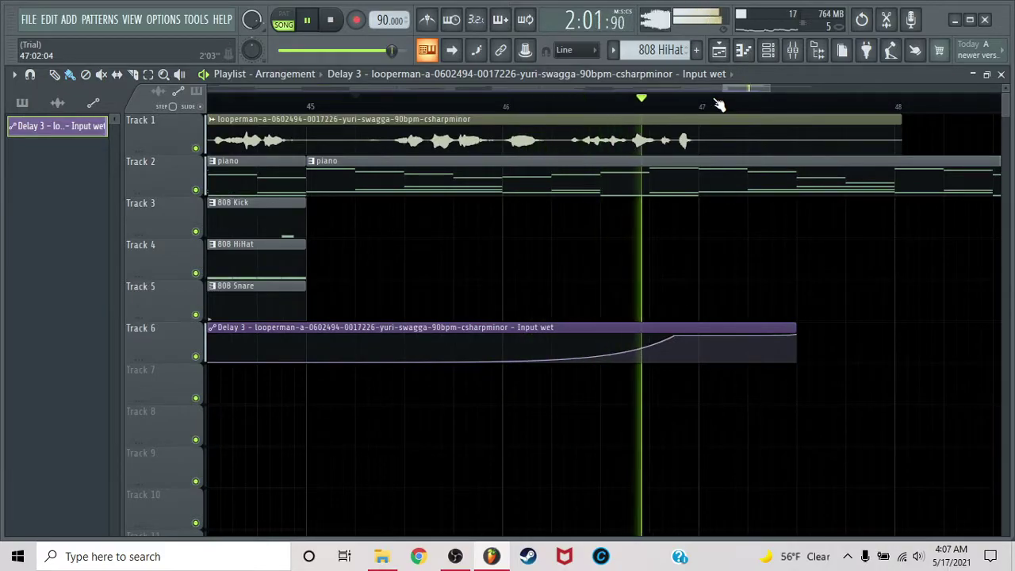
scroll(716, 105, "down", 5)
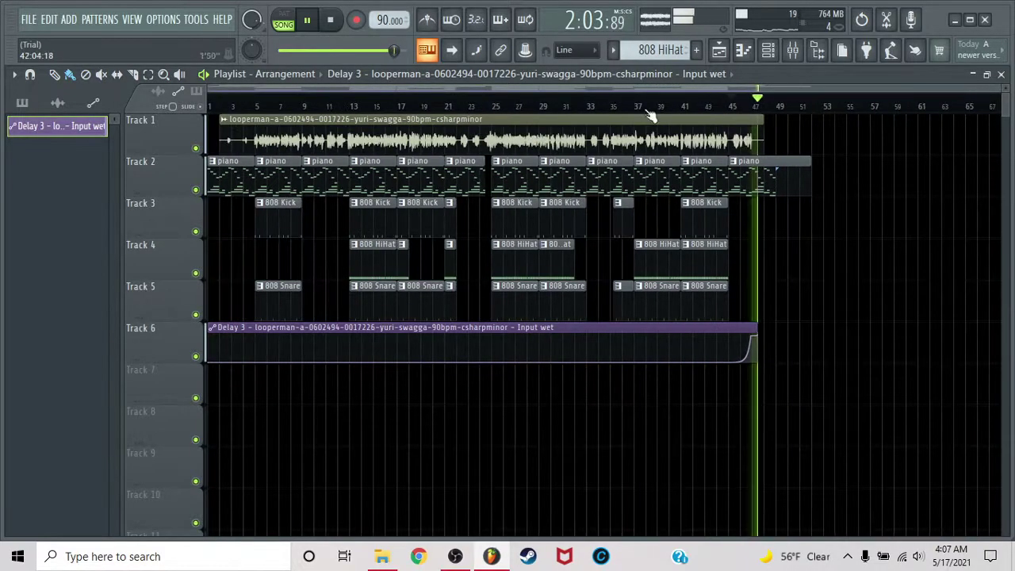
Play the song from about bar 5 to check the first drum section.
left_click(256, 106)
scroll(256, 107, "up", 3)
scroll(256, 107, "up", 2)
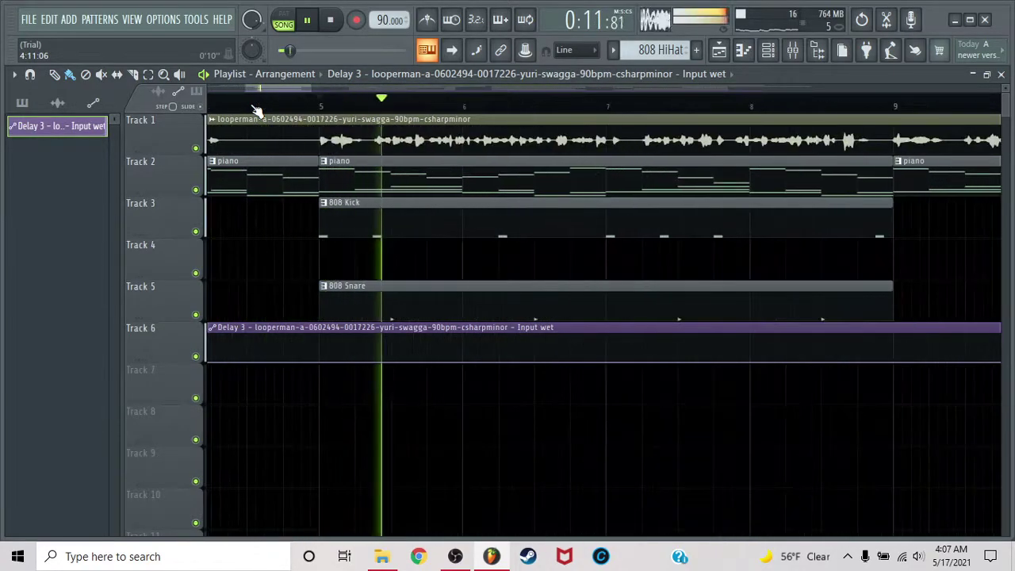
scroll(256, 108, "down", 2)
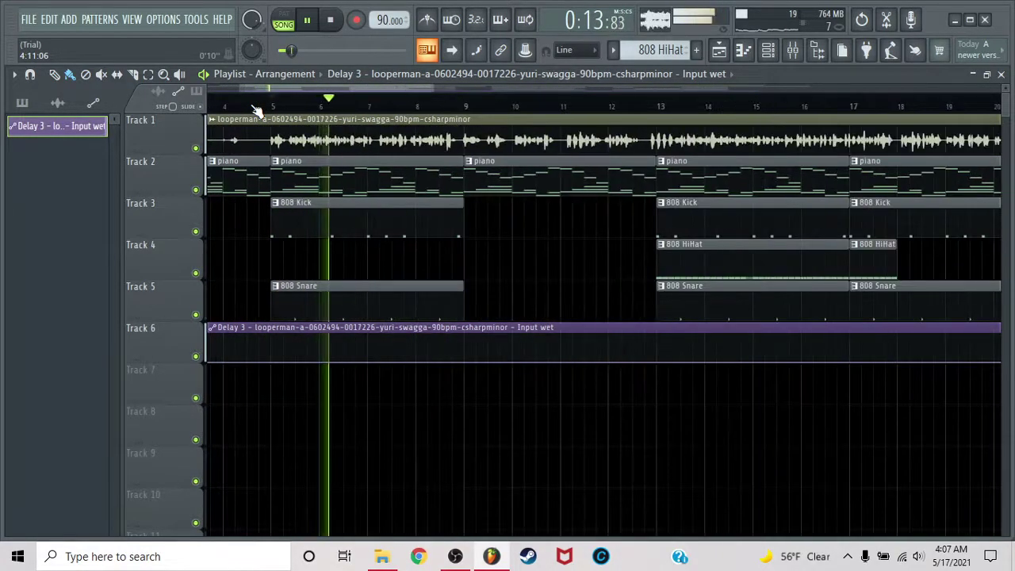
Create an automation clip for the master volume and close the mixer.
left_click(792, 50)
right_click(92, 372)
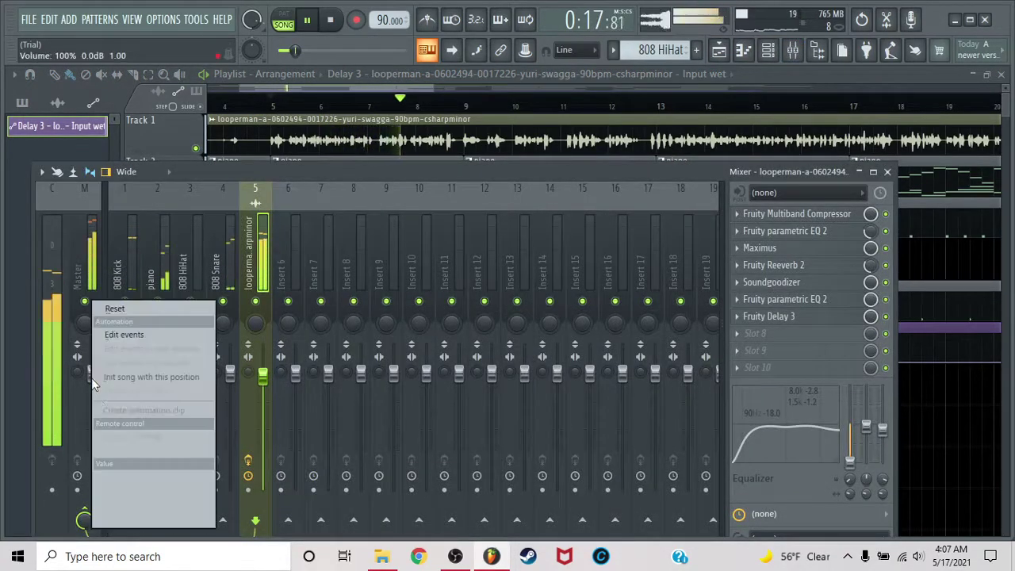
left_click(143, 410)
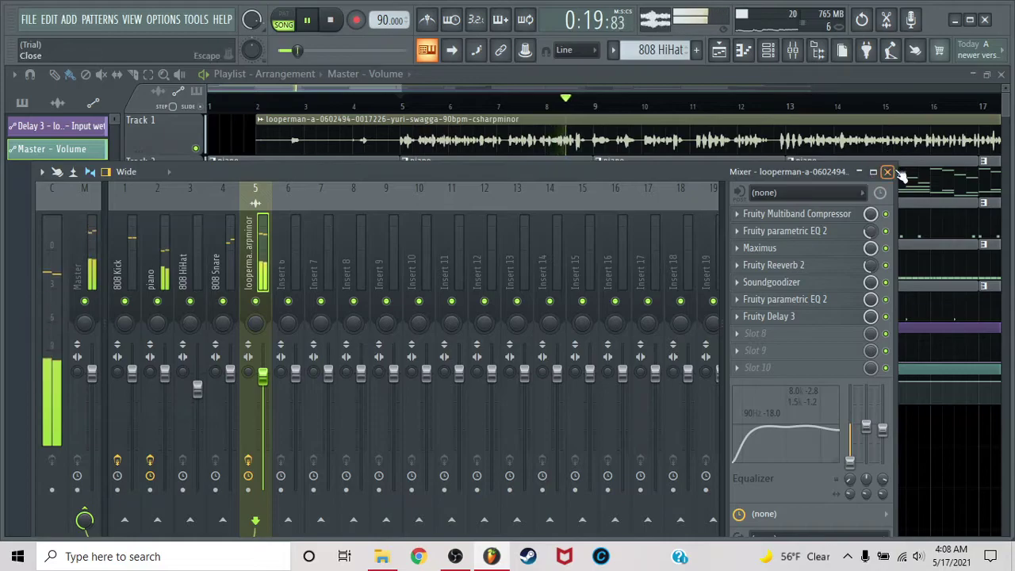
left_click(888, 172)
Lower the last point of the Master - Volume automation to zero and bend its curve to fade mainly near the end.
scroll(760, 109, "down", 5)
scroll(817, 111, "up", 5)
left_click_drag(811, 385, 811, 403)
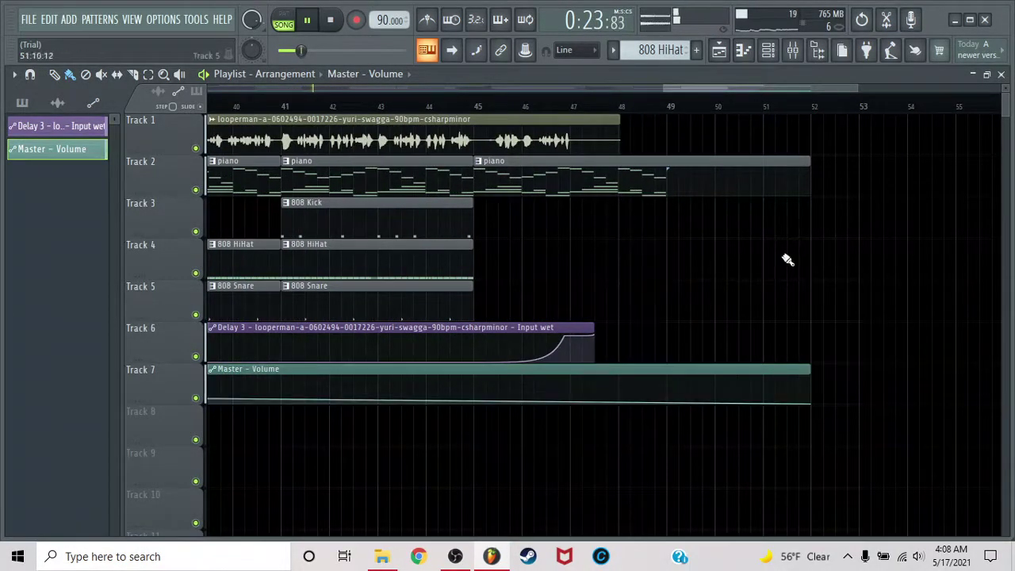
scroll(752, 115, "down", 5)
left_click_drag(510, 392, 510, 392)
Shorten the last piano clip and the Master - Volume automation clip so both end at bar 51.
scroll(817, 119, "up", 4)
scroll(817, 119, "up", 3)
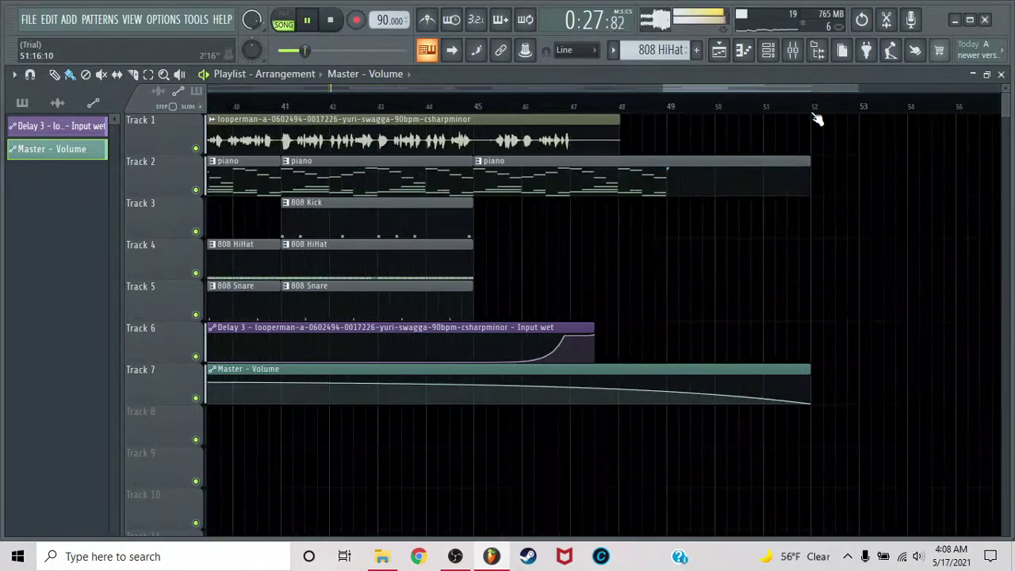
left_click_drag(808, 167, 775, 406)
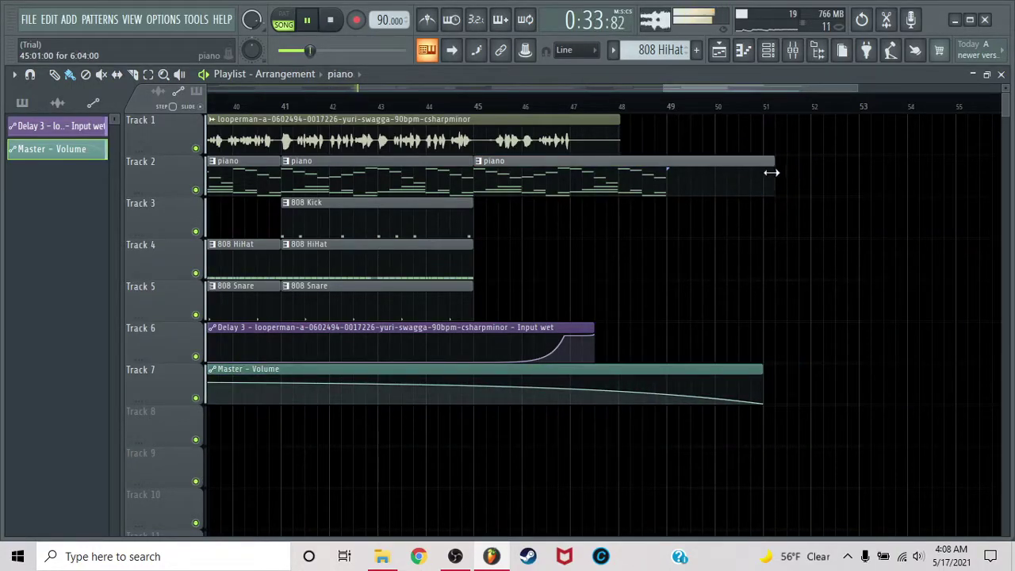
left_click_drag(772, 172, 761, 170)
scroll(750, 103, "down", 5)
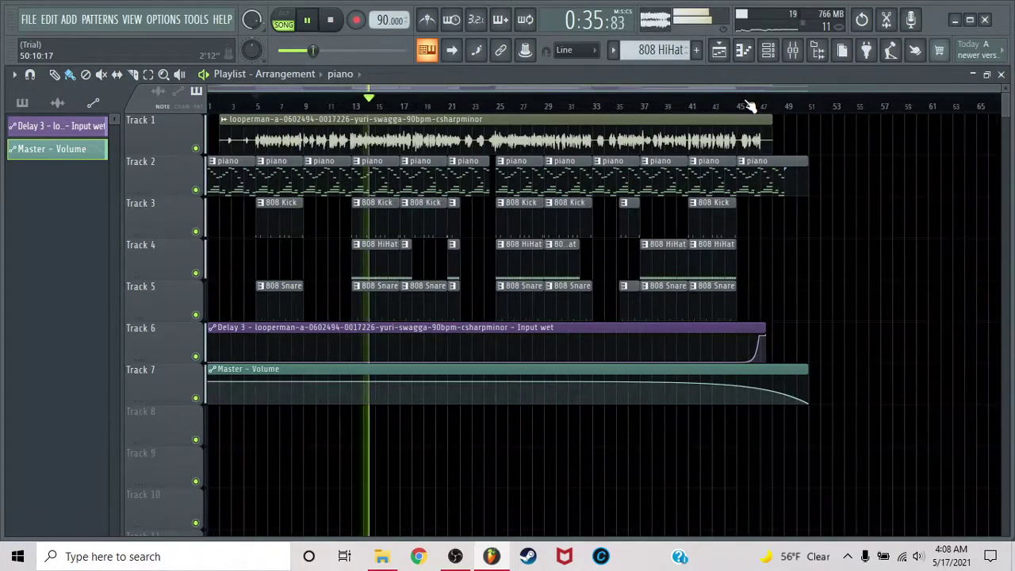
Move the last point of the Master - Volume automation back to bar 49, where the piano notes end.
scroll(806, 107, "up", 5)
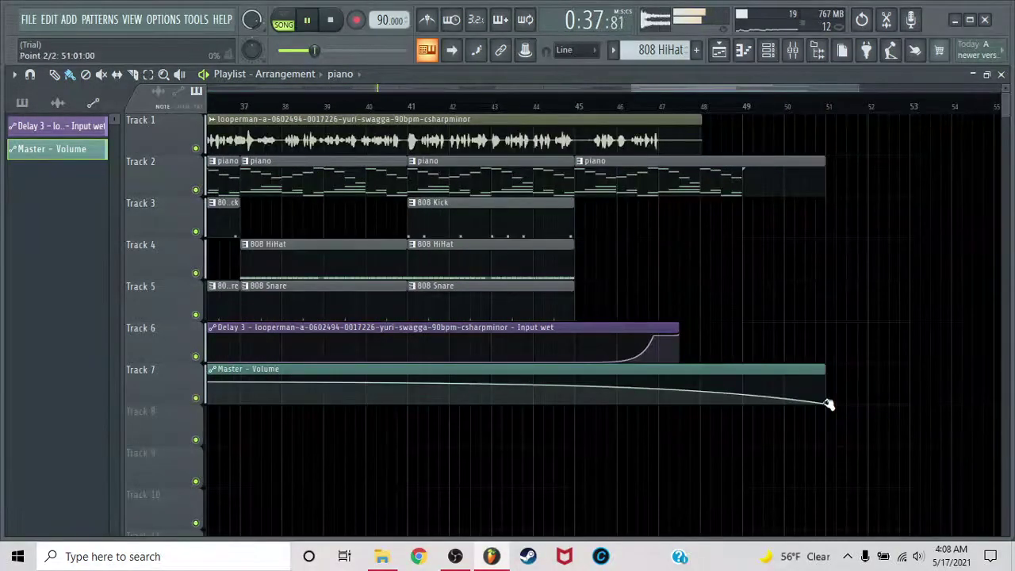
left_click_drag(827, 406, 746, 409)
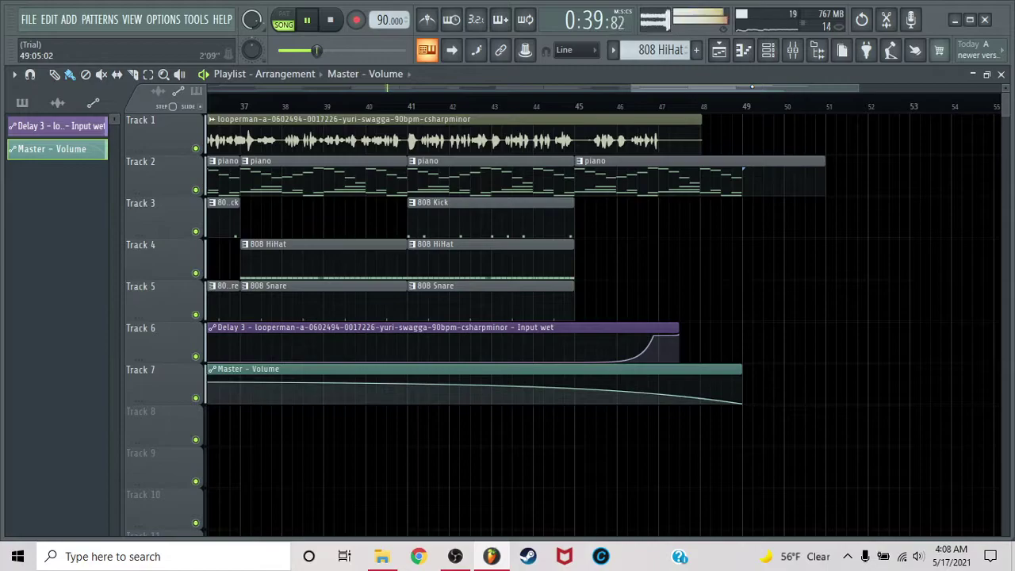
left_click_drag(752, 92, 842, 91)
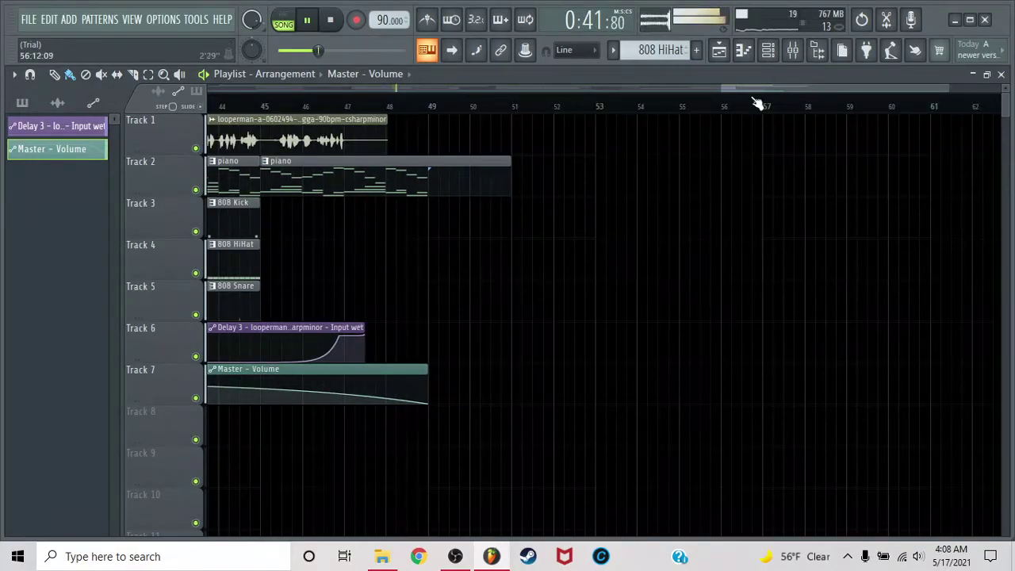
scroll(758, 104, "down", 4)
scroll(757, 104, "down", 2)
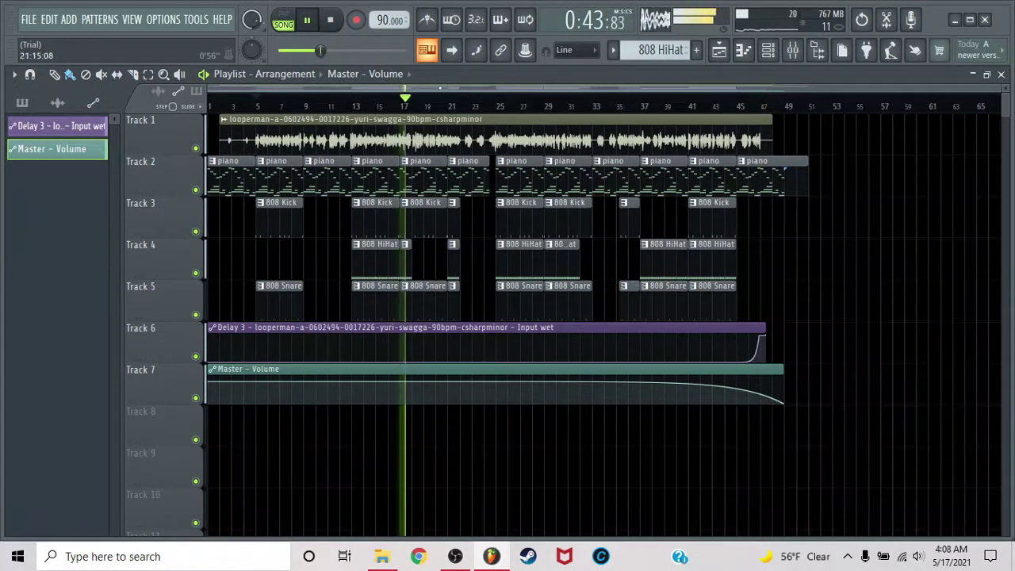
Add a Master - Volume automation point at bar 47 and raise it to the starting level, fading straight down to bar 49.
scroll(805, 109, "up", 5)
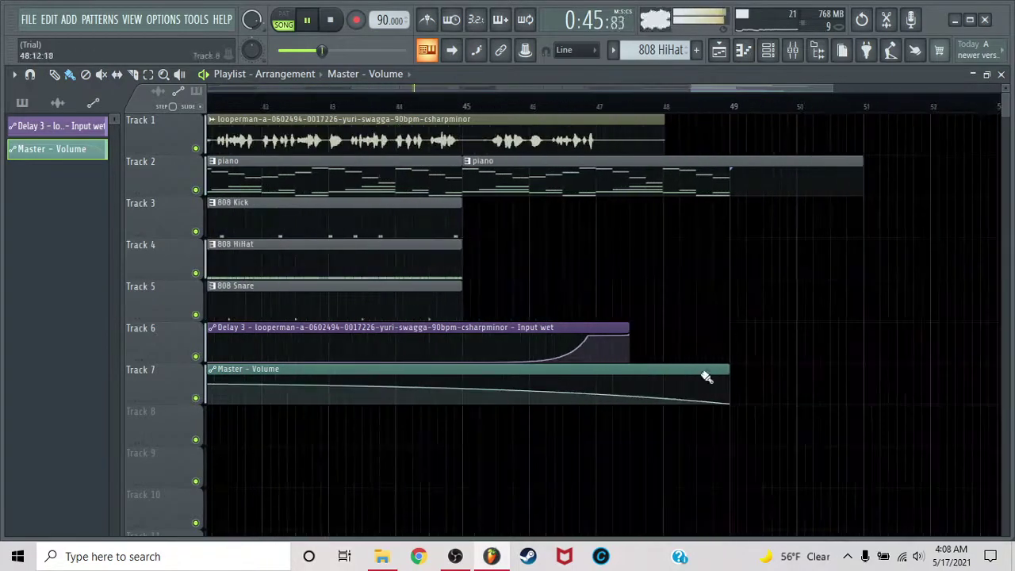
right_click(597, 398)
left_click_drag(598, 397, 598, 384)
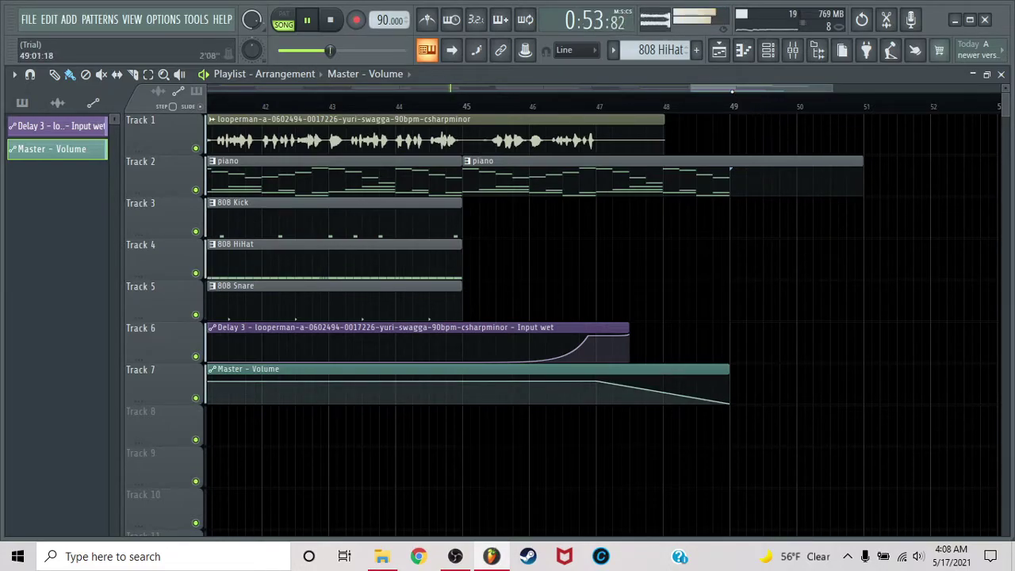
scroll(738, 110, "down", 5)
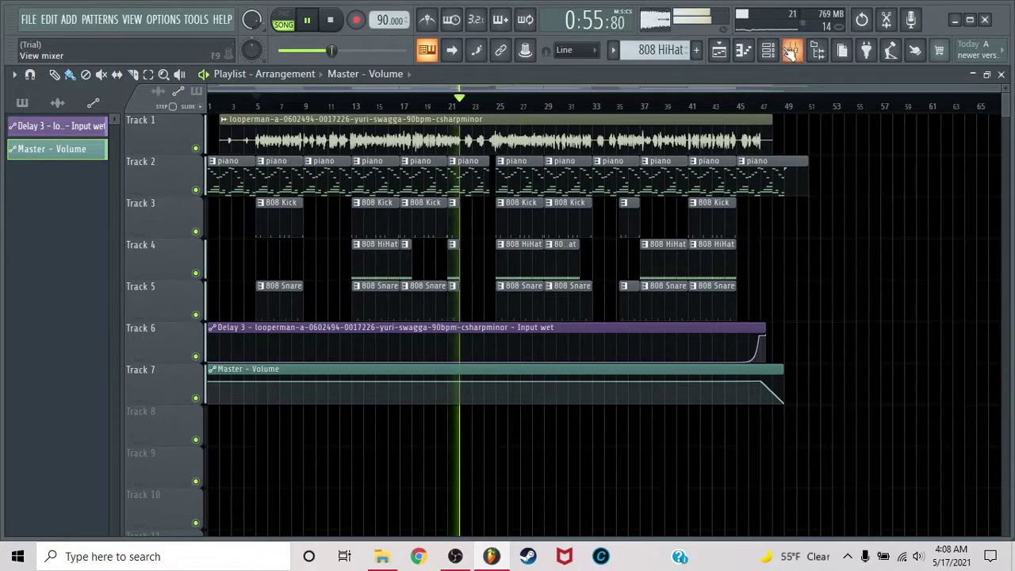
Inspect the Fruity Delay 3 settings on the piano mixer track, and close the plugin and the mixer.
left_click(785, 50)
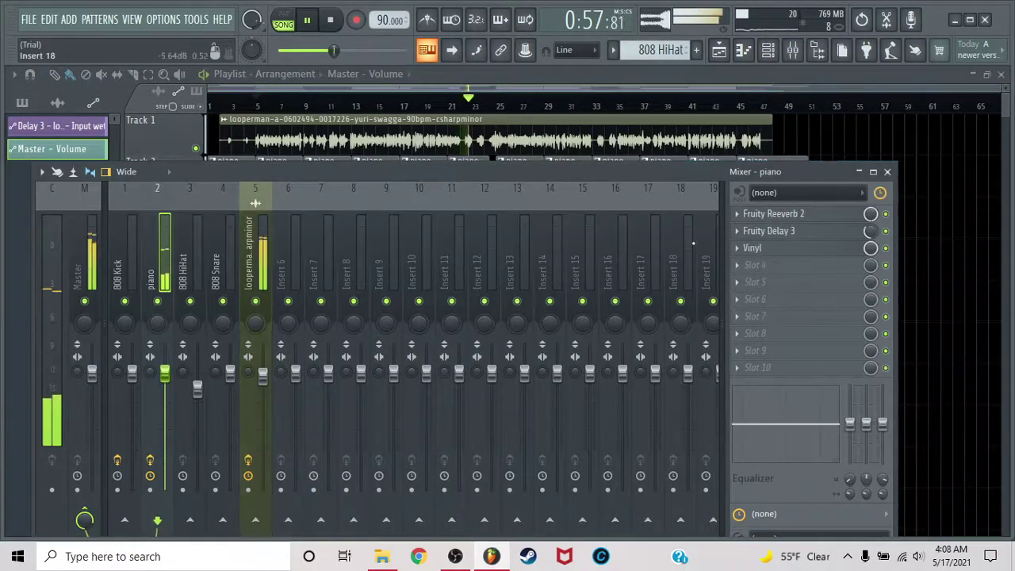
left_click(773, 231)
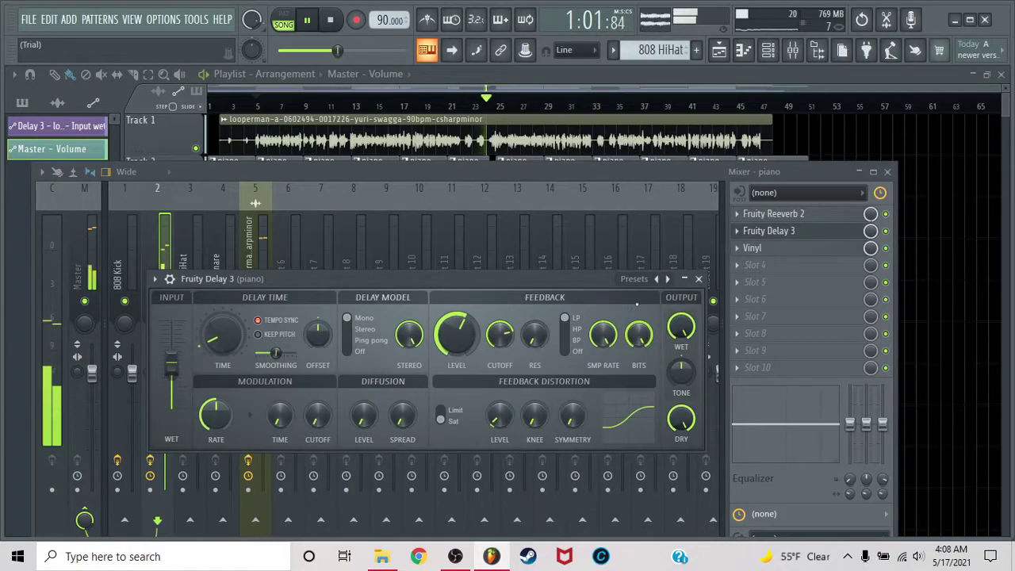
left_click(701, 279)
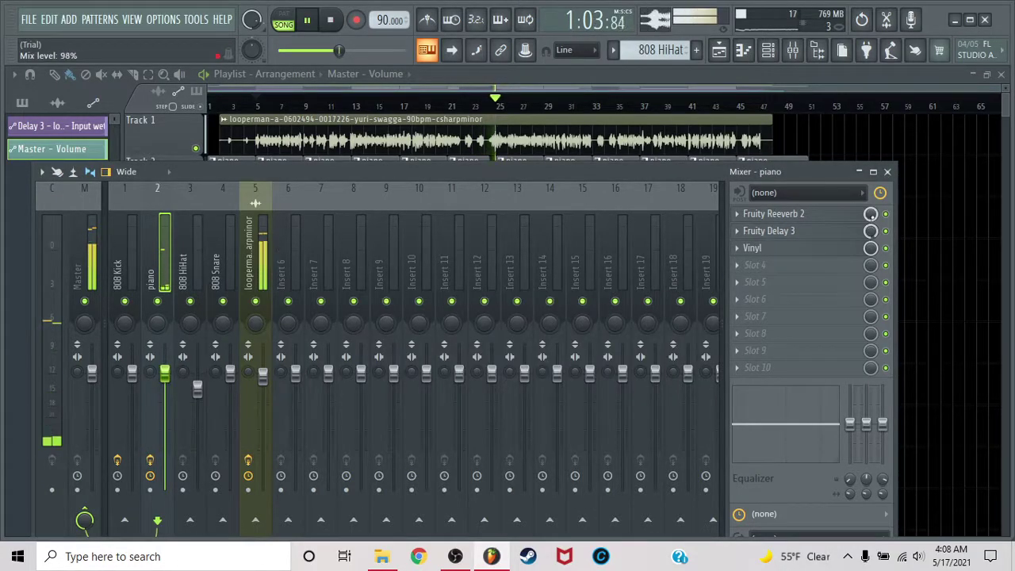
left_click(888, 172)
Review the playlist around bar 25 and the mixer levels during playback, close the mixer and stop the song.
scroll(514, 109, "up", 5)
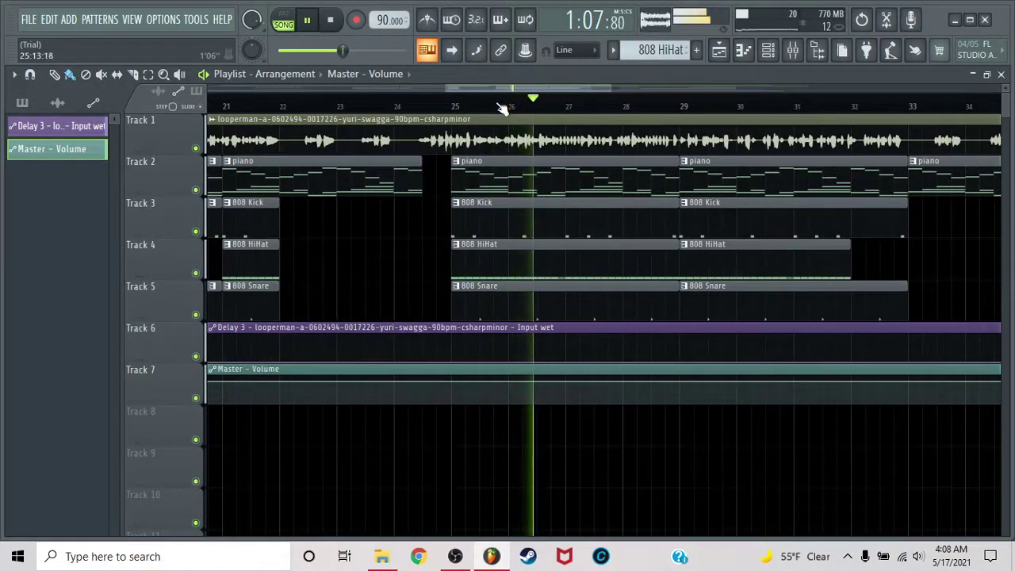
scroll(502, 108, "down", 5)
left_click(793, 50)
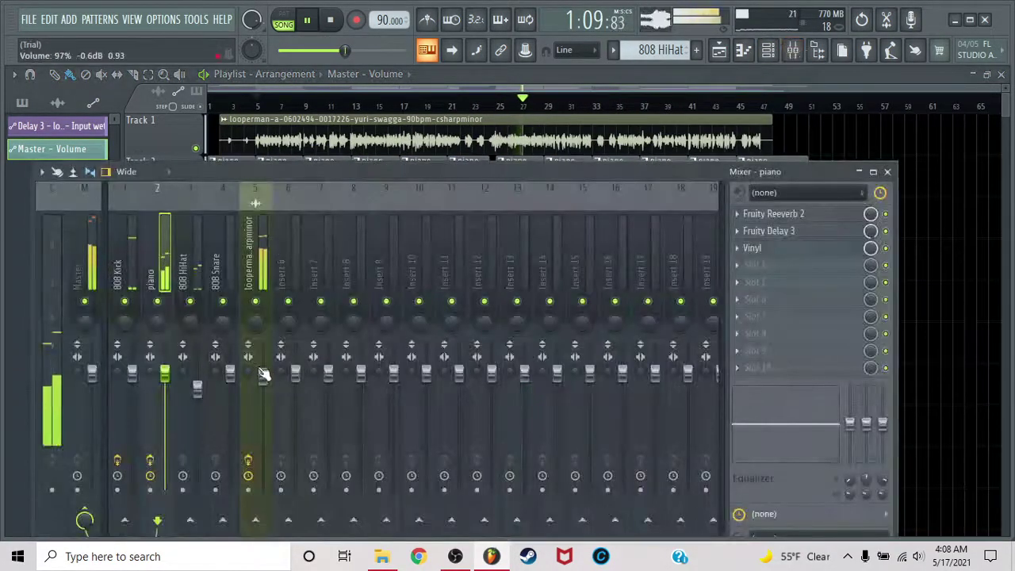
left_click(887, 173)
key("space")
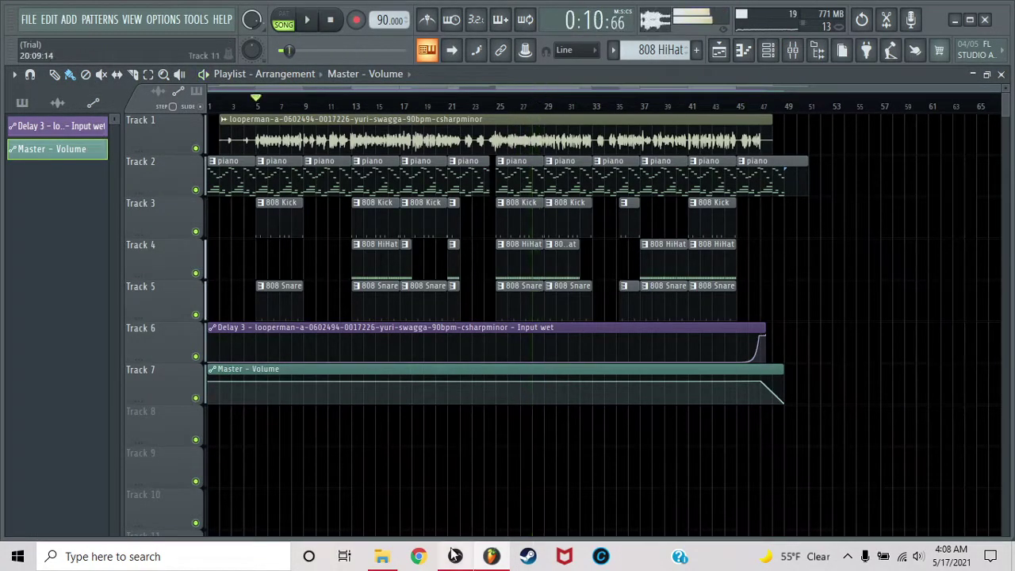